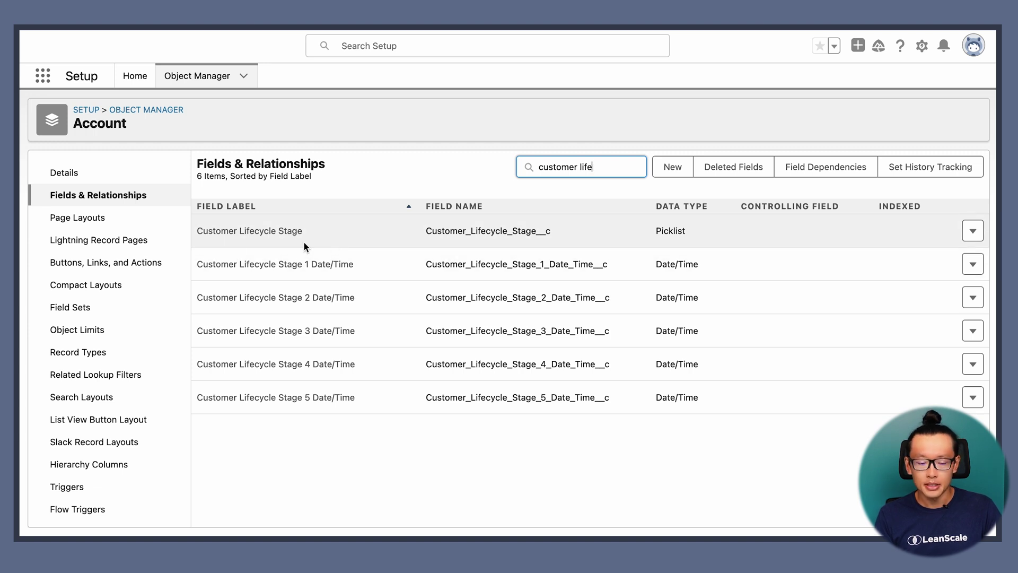
Step: Open the Customer Lifecycle Stage field and review its five values, 1. Pre-Onboarding to 5. Mature Adoption
left_click(225, 236)
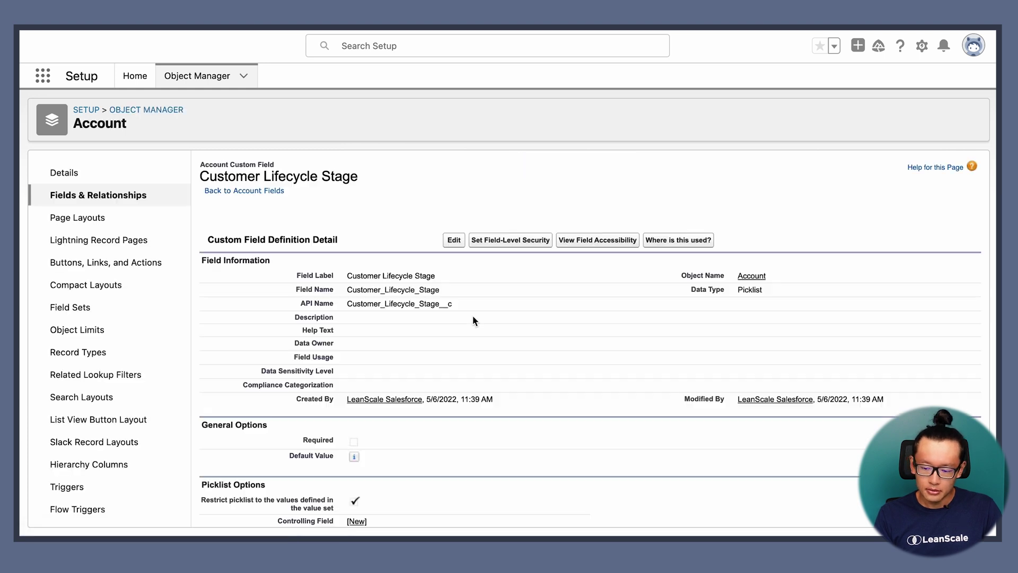
scroll(474, 317, "down", 10)
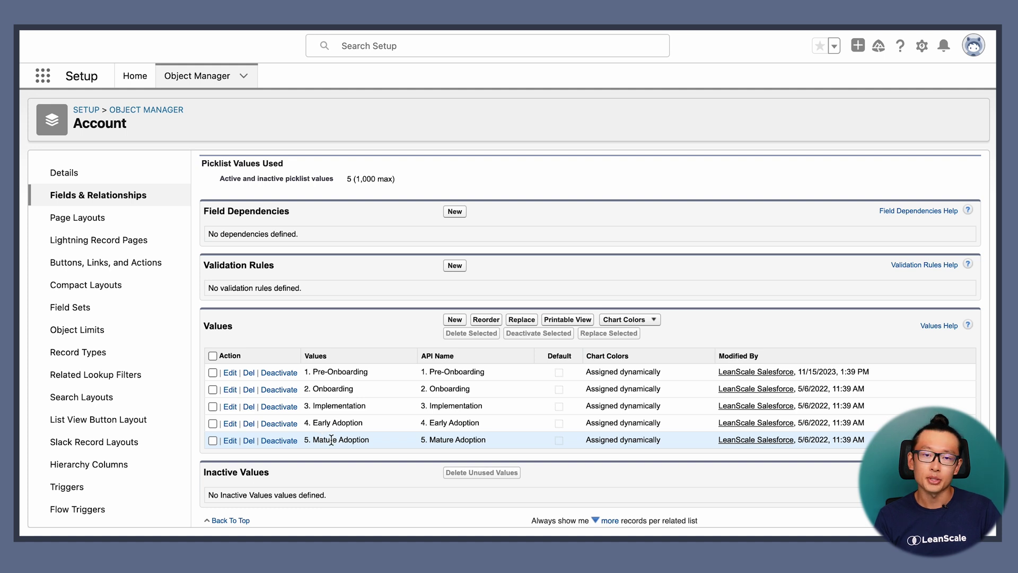
scroll(322, 398, "up", 6)
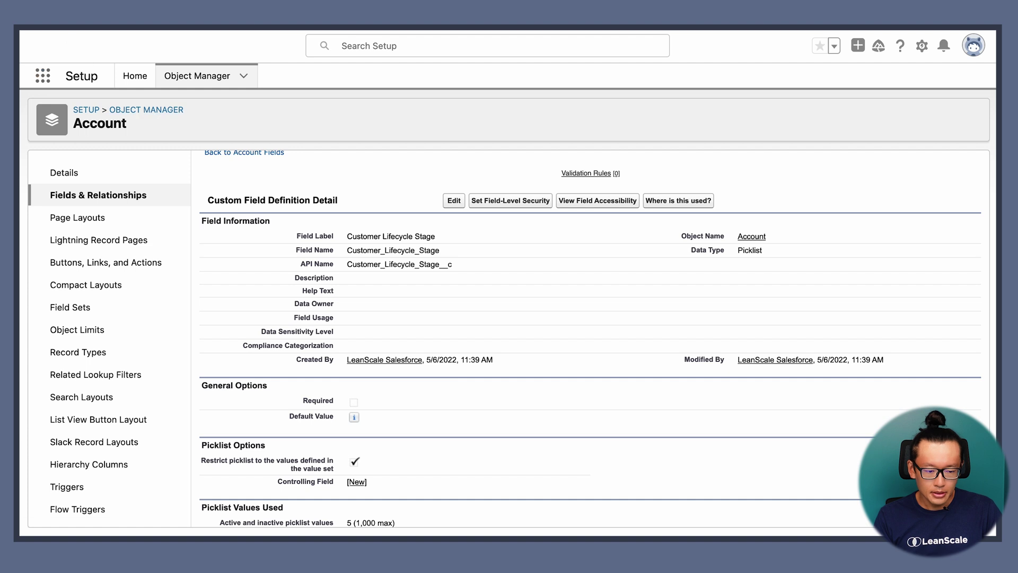
Step: Go back to the Account fields list and search Quick Find for 'customer life'
left_click(242, 154)
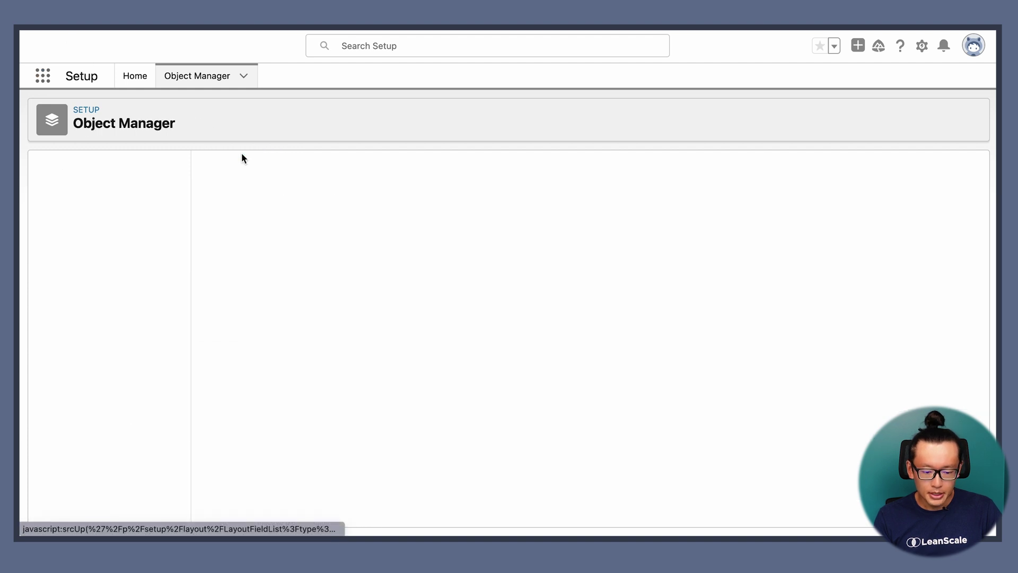
left_click(555, 167)
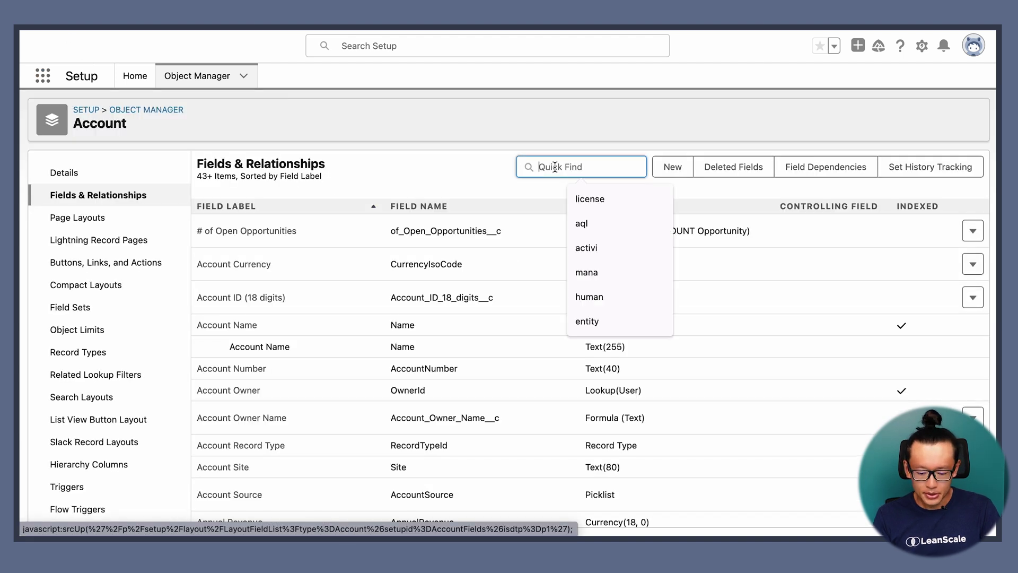
type("customer life")
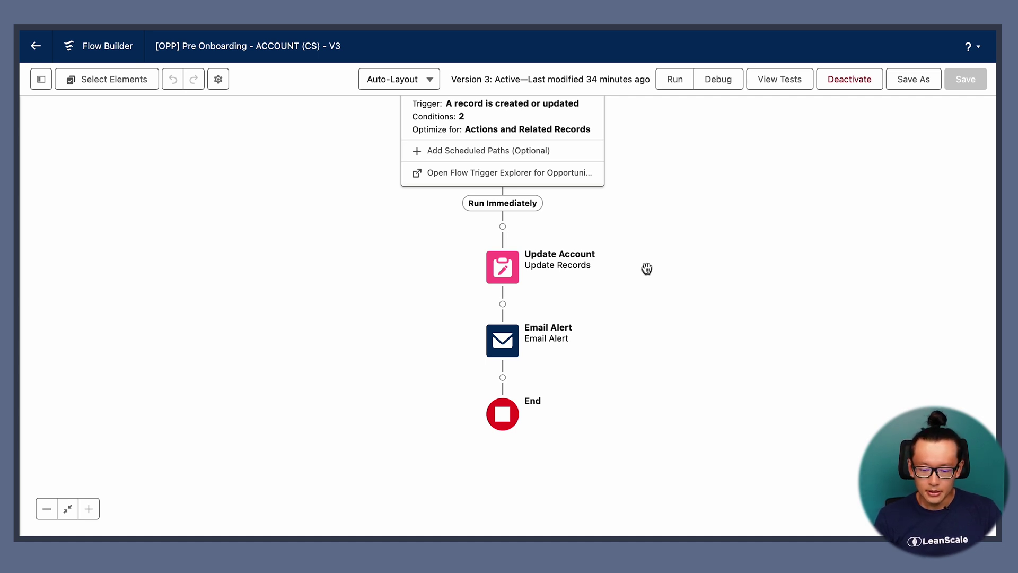
Step: Review the Start trigger: Opportunity created or updated, StageName Negotiations Completed, Type New Business
left_click_drag(644, 216, 643, 307)
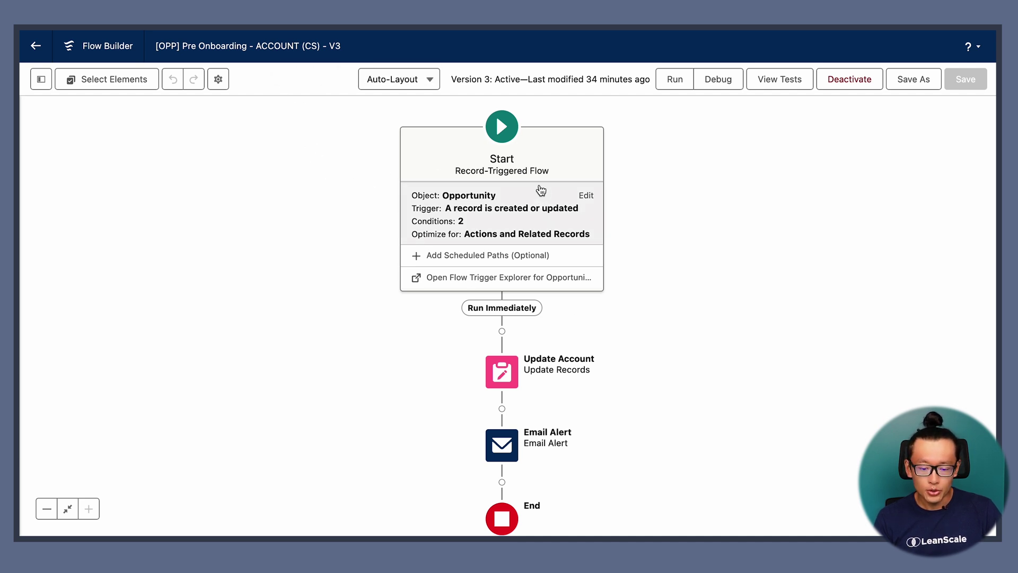
left_click(586, 195)
scroll(645, 266, "down", 2)
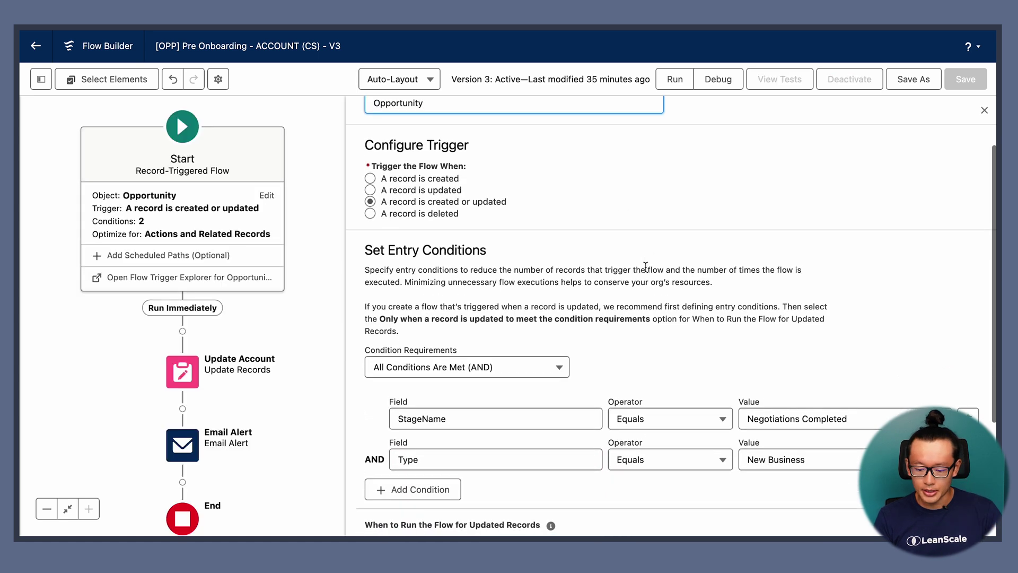
scroll(645, 266, "down", 1)
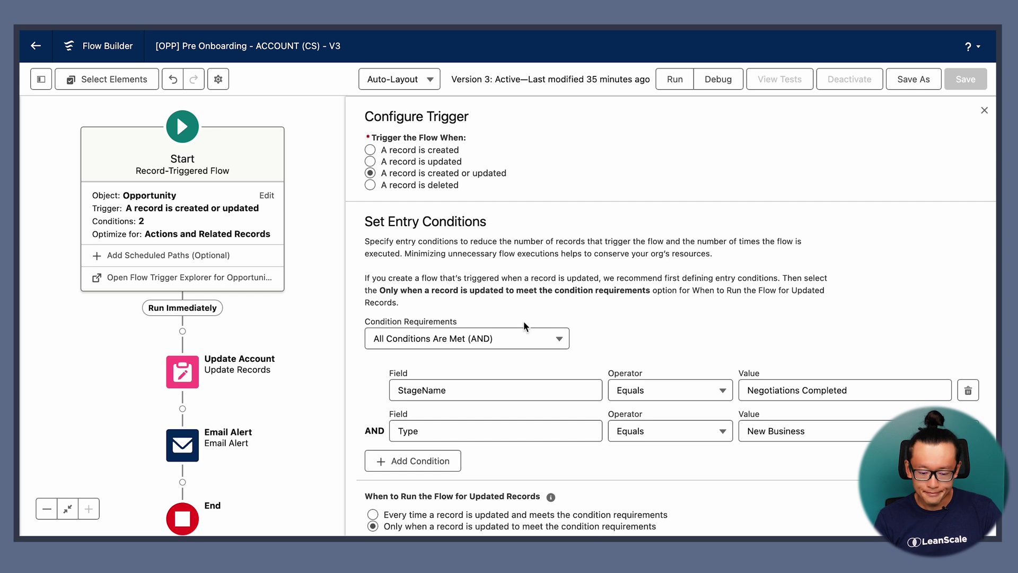
scroll(524, 326, "down", 2)
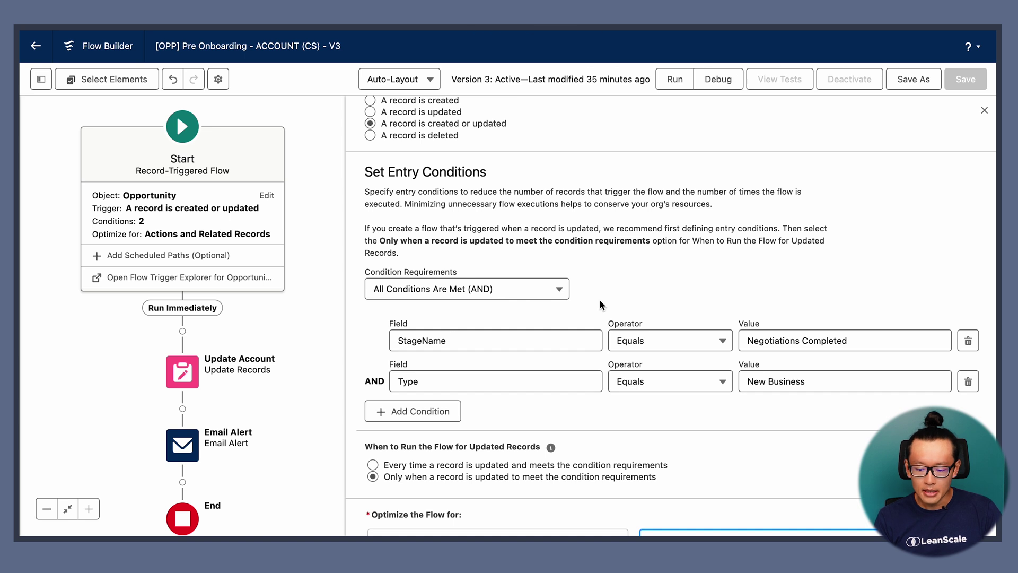
scroll(599, 300, "down", 1)
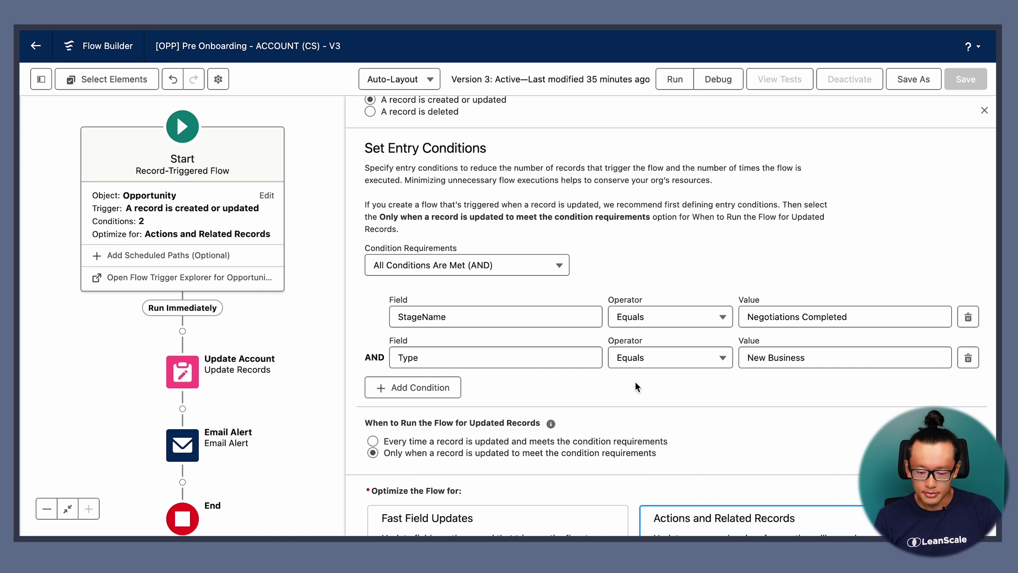
scroll(656, 372, "down", 1)
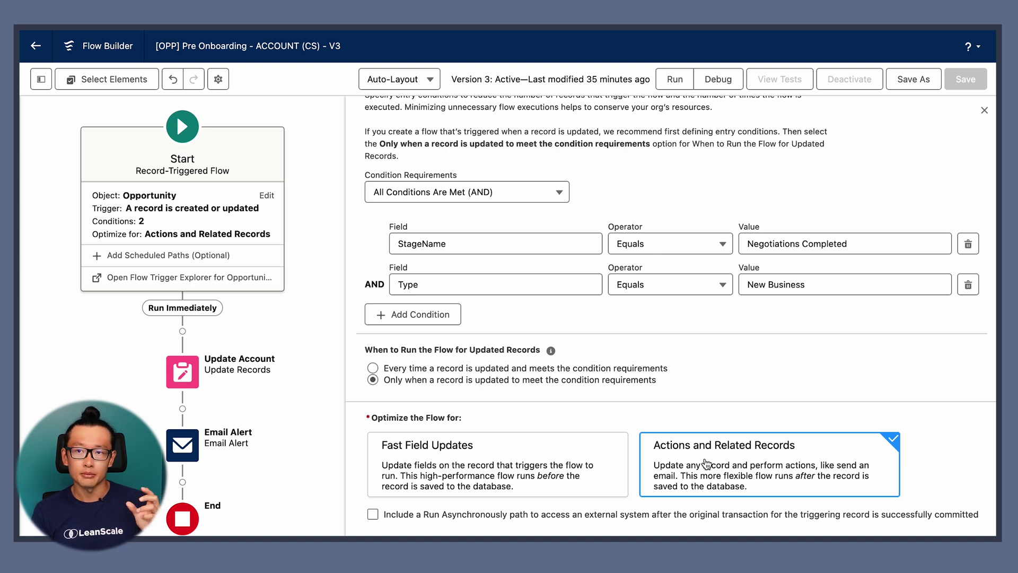
Step: Inspect Update Account: stage set to 1. Pre-Onboarding and Stage 1 timestamp to Current Date/Time
key("Escape")
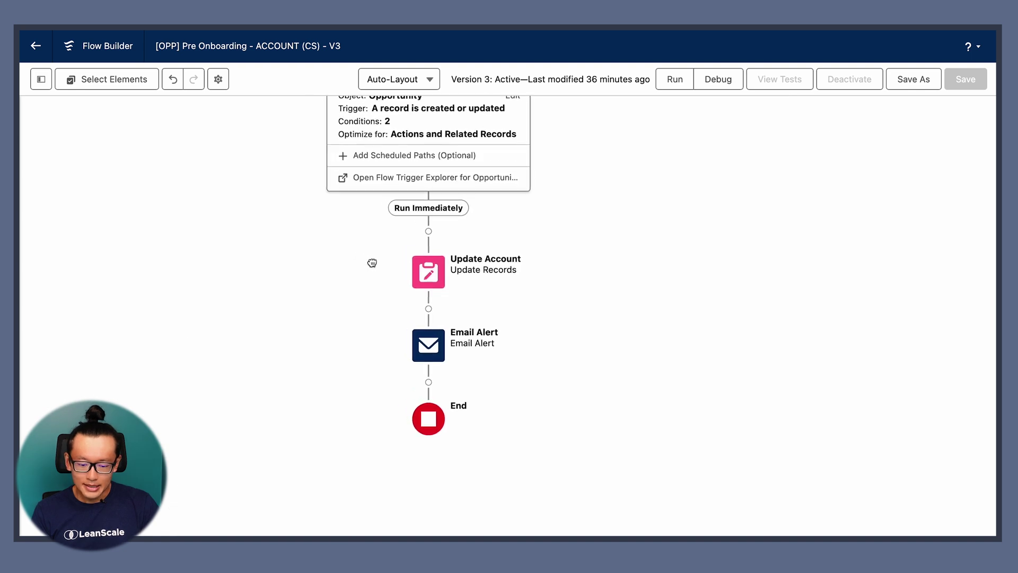
left_click(442, 289)
scroll(604, 361, "down", 1)
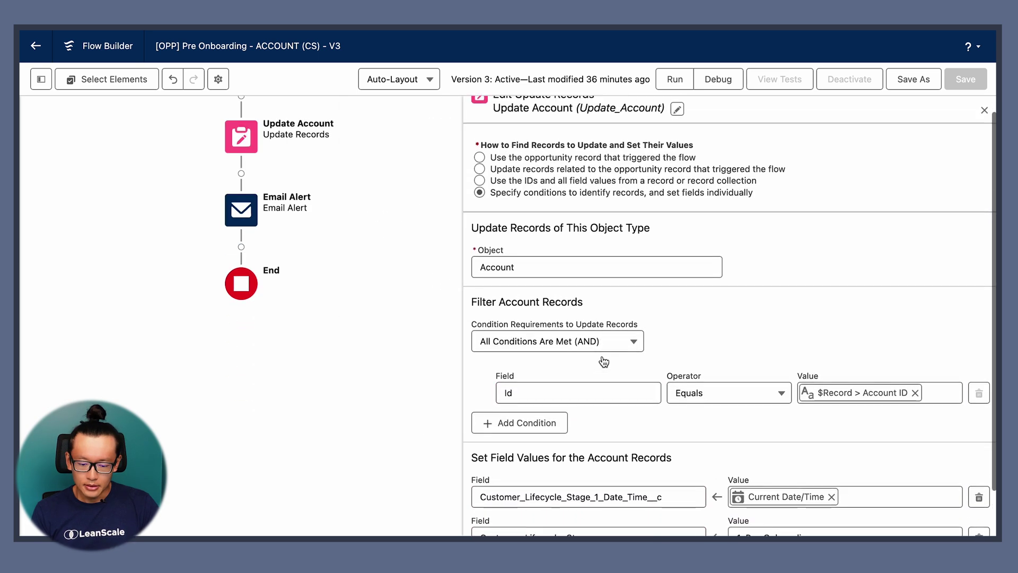
scroll(604, 362, "down", 1)
scroll(604, 361, "up", 2)
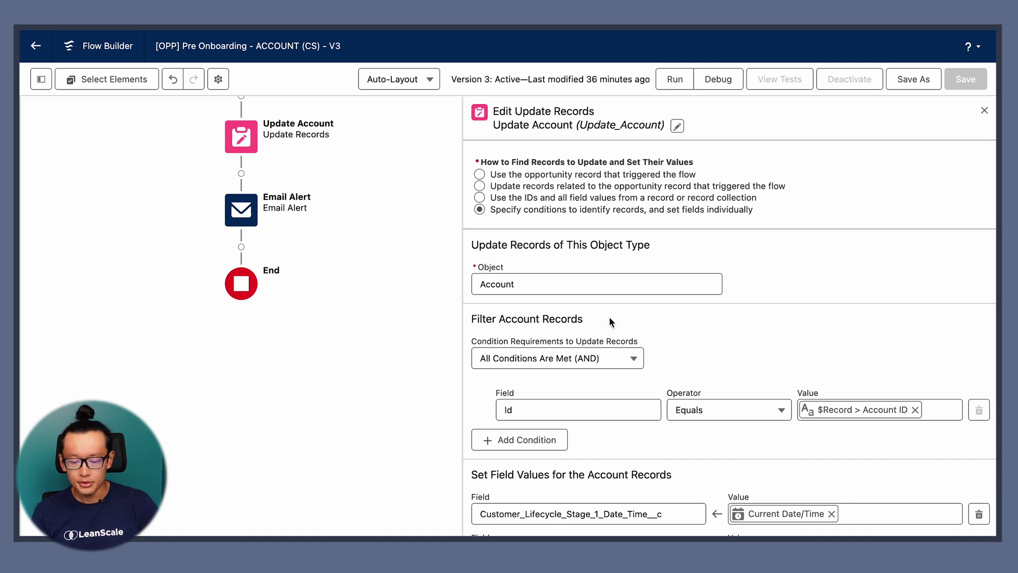
scroll(638, 326, "down", 2)
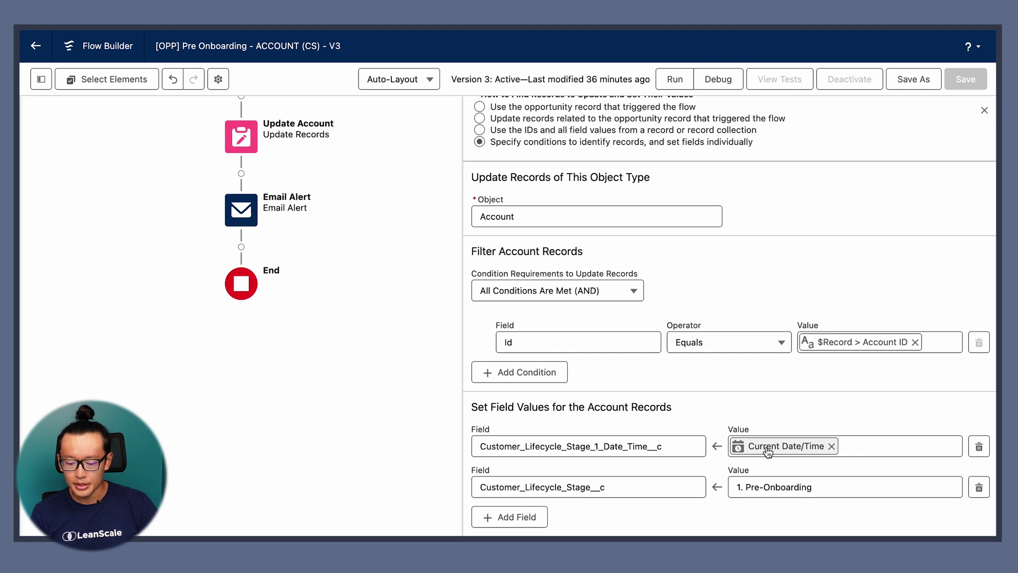
left_click(815, 451)
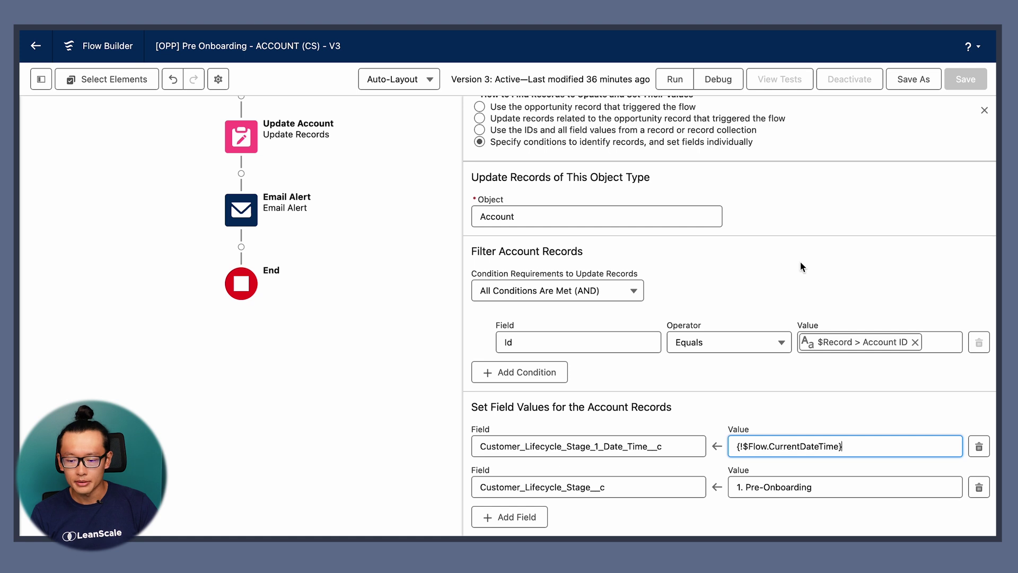
left_click(241, 210)
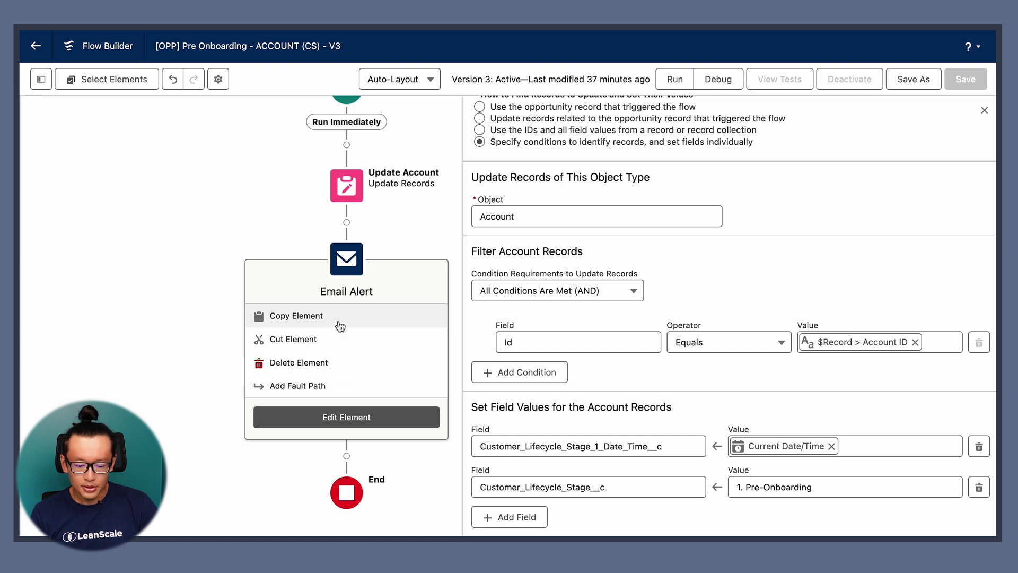
Step: Inspect the Email Alert element, confirming Record ID {!$Record.AccountId}, and cancel without changes
left_click(355, 418)
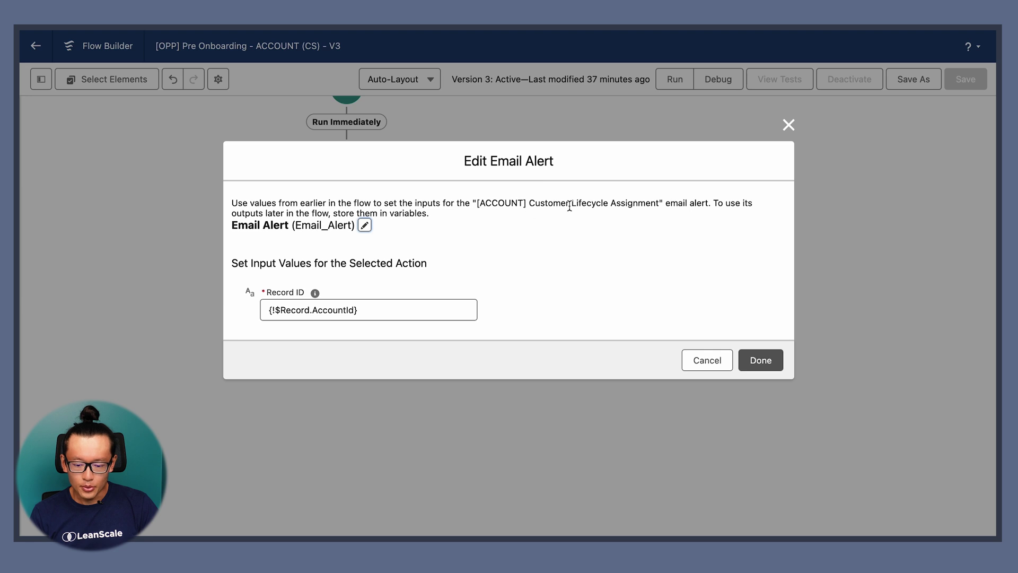
left_click_drag(651, 203, 478, 203)
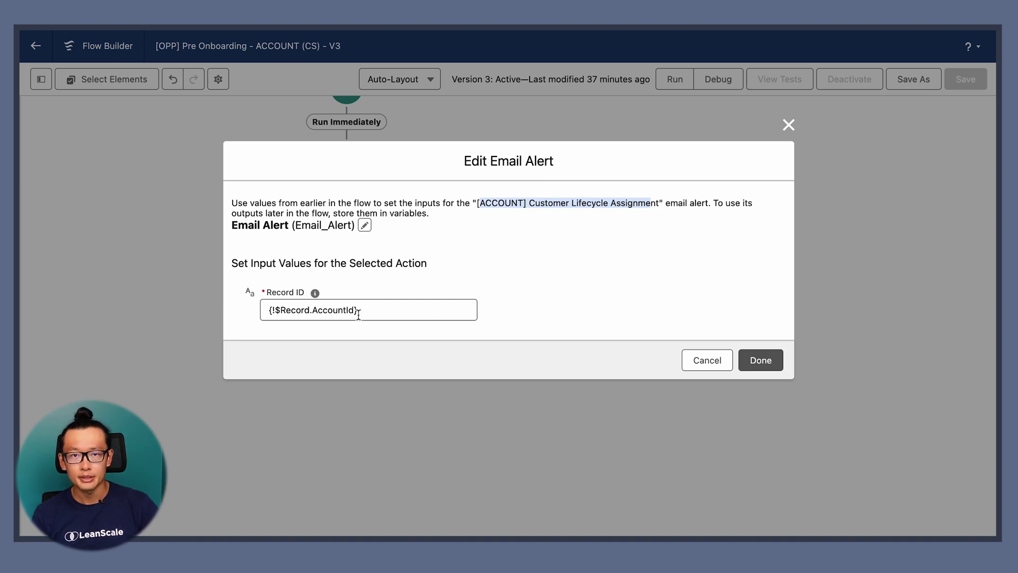
left_click_drag(270, 308, 394, 298)
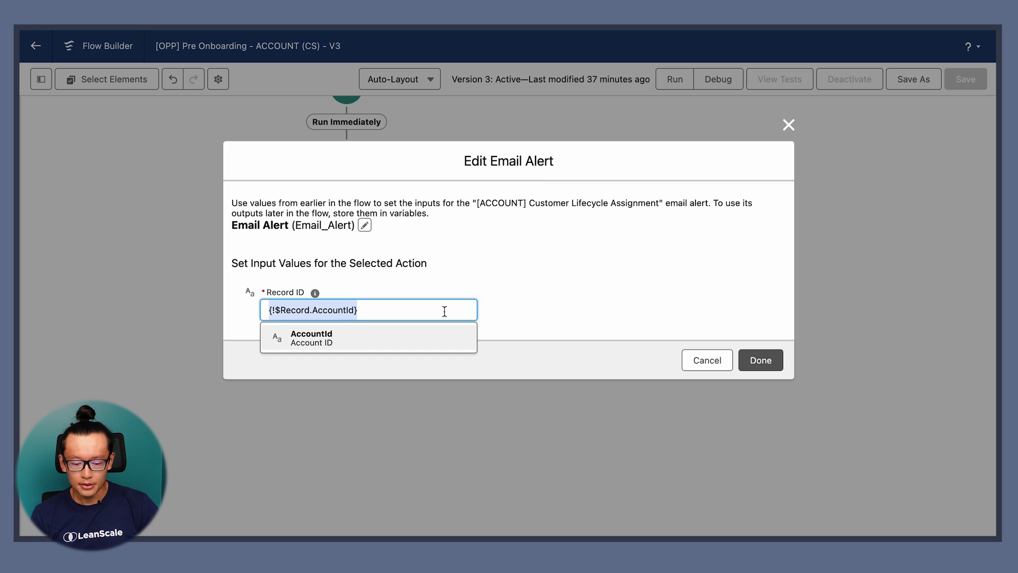
left_click(691, 358)
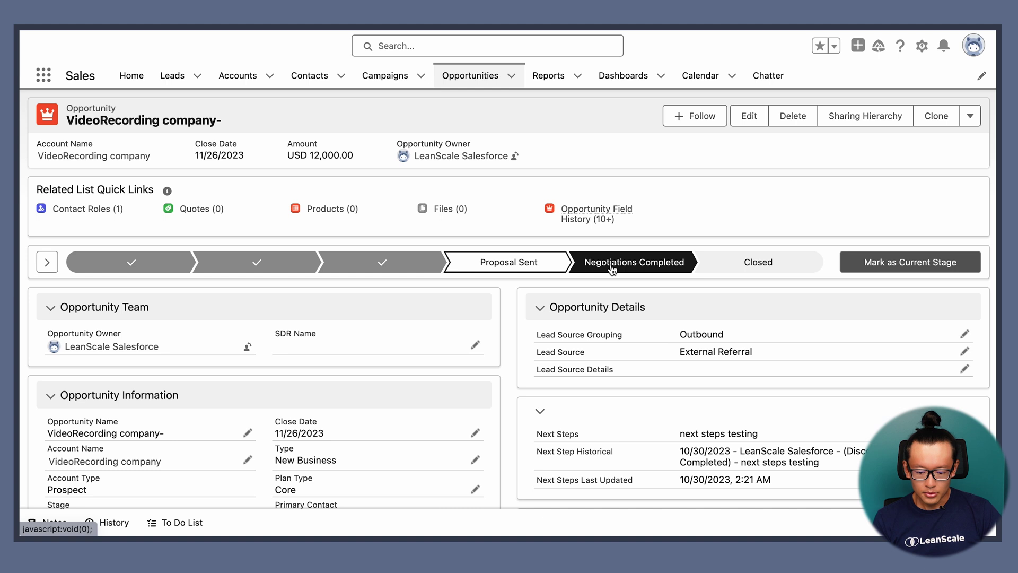
Step: Select Negotiations Completed on the opportunity path and review the record's details
left_click(907, 264)
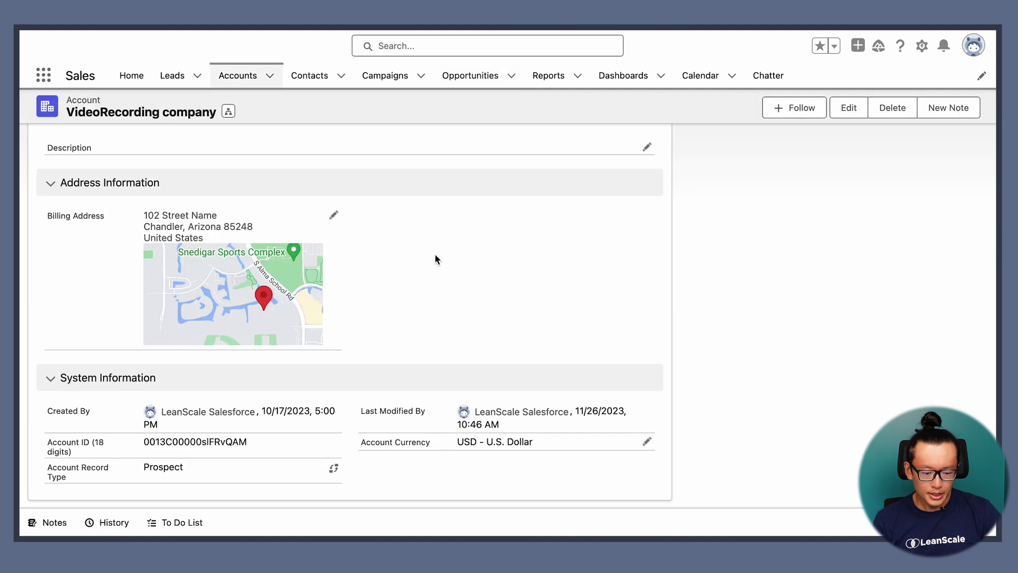
scroll(433, 260, "down", 2)
scroll(250, 330, "down", 3)
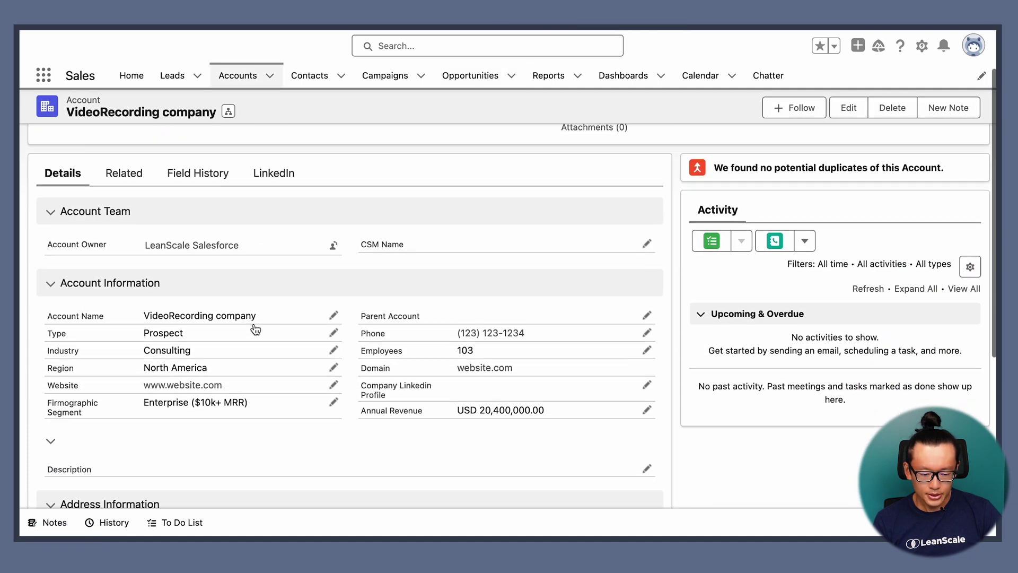
scroll(255, 329, "down", 6)
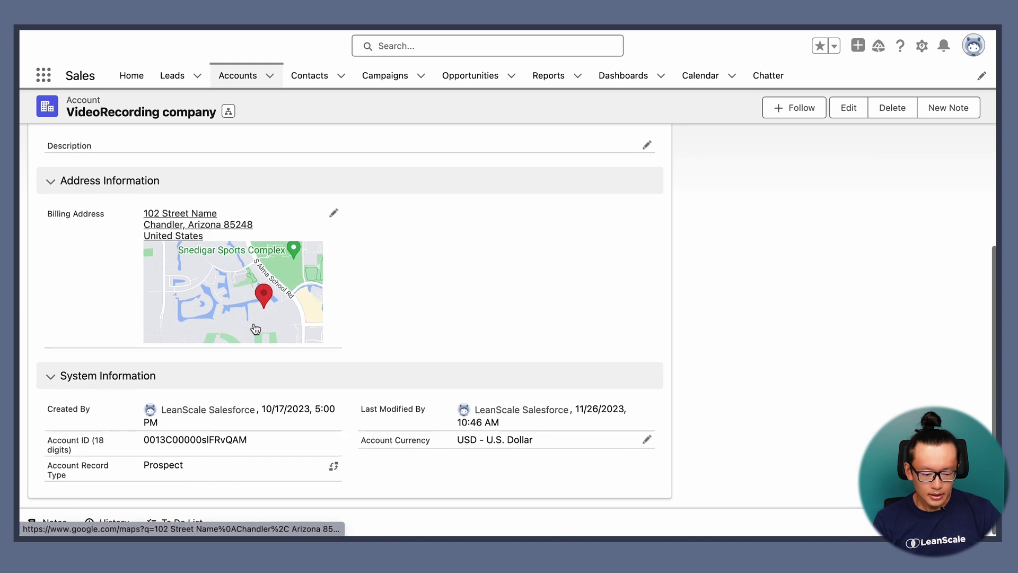
scroll(255, 329, "up", 6)
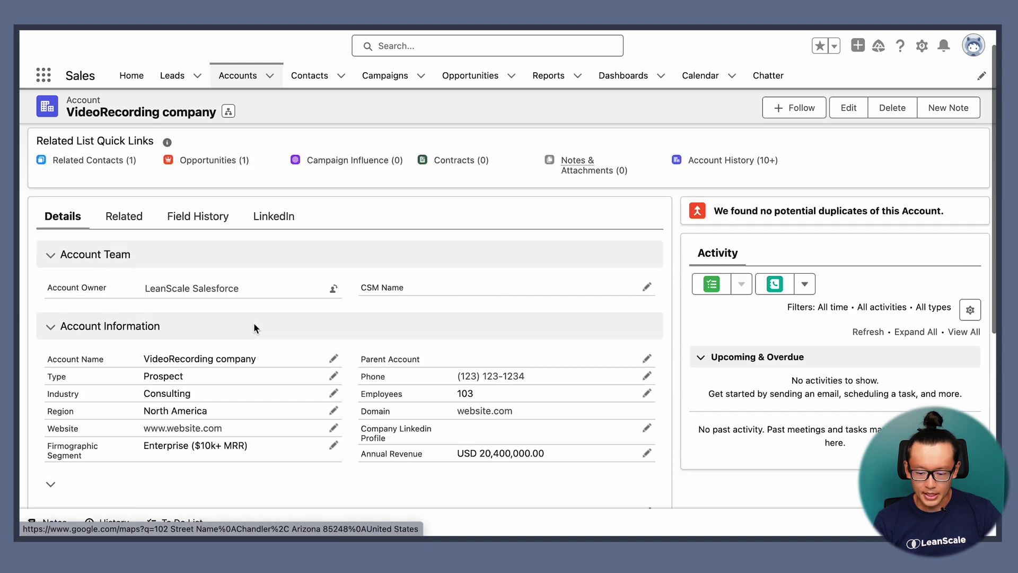
scroll(254, 327, "up", 2)
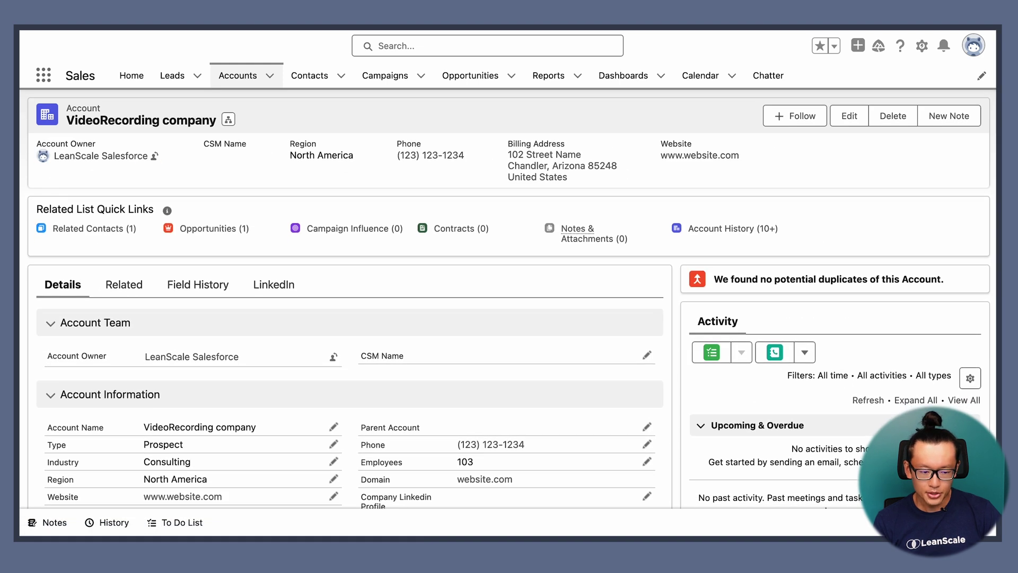
Step: Reload the account record page and scroll through its fields
key("super+r")
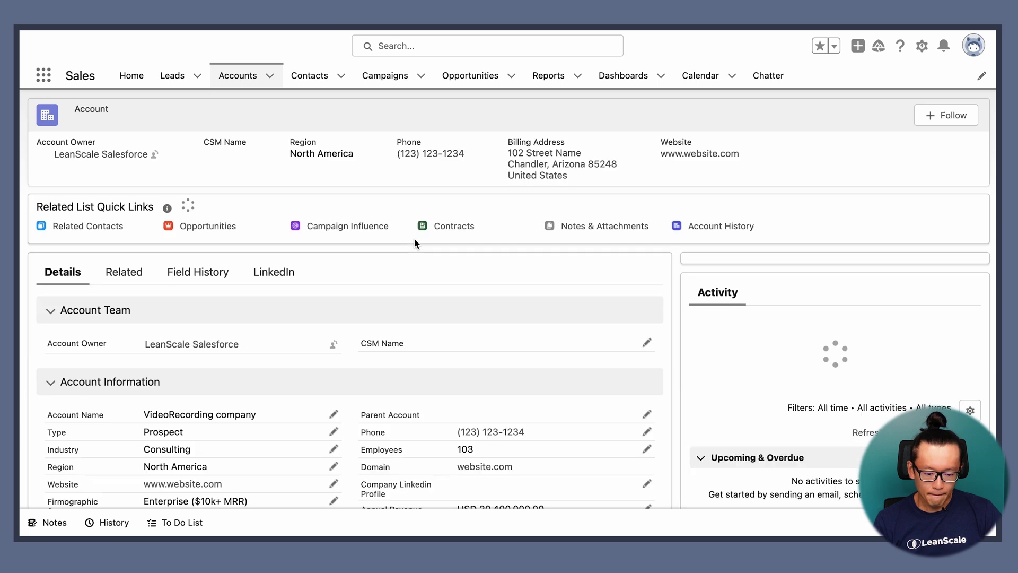
scroll(415, 243, "down", 2)
scroll(415, 244, "down", 5)
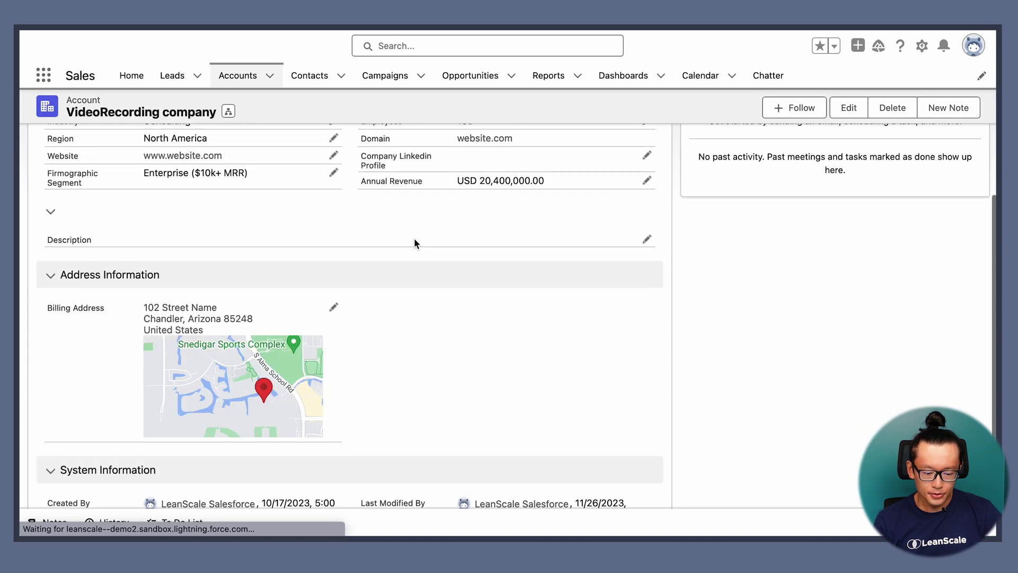
scroll(415, 243, "up", 8)
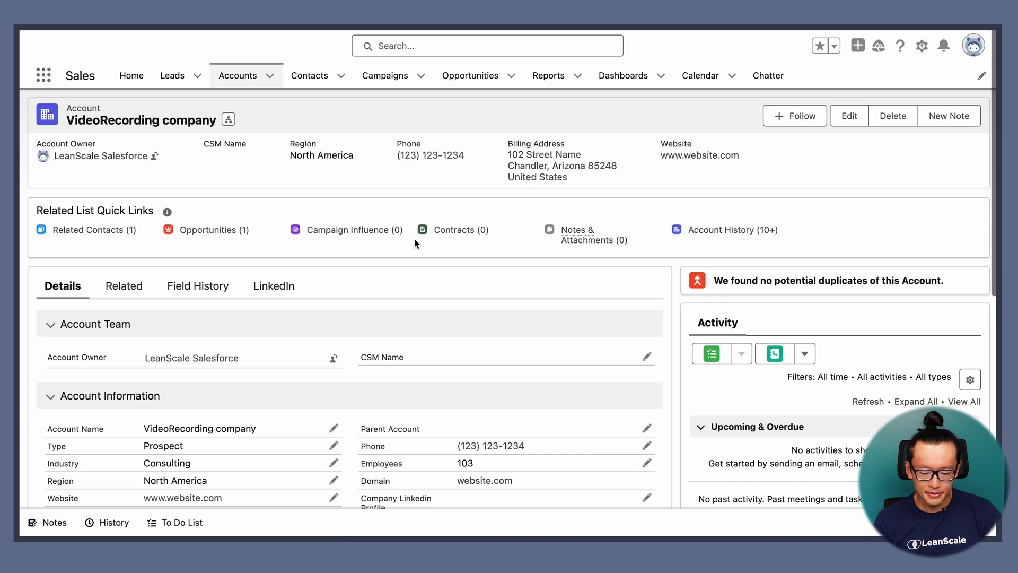
scroll(414, 244, "down", 2)
scroll(415, 228, "up", 3)
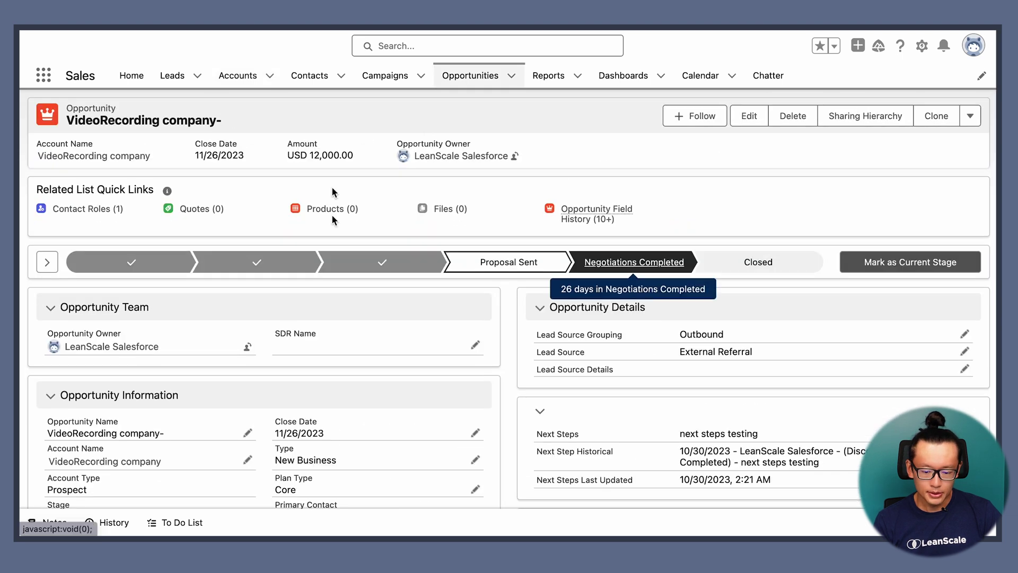
Step: Make Negotiations Completed the current stage, then check the account's 1. Pre-Onboarding stage and Stage 1 timestamp
left_click(870, 265)
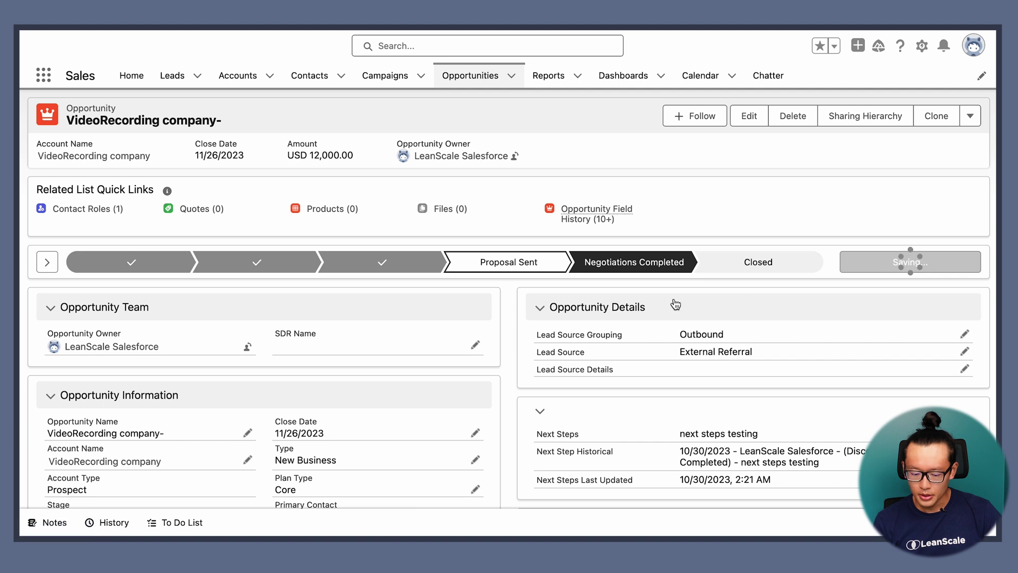
scroll(643, 279, "down", 1)
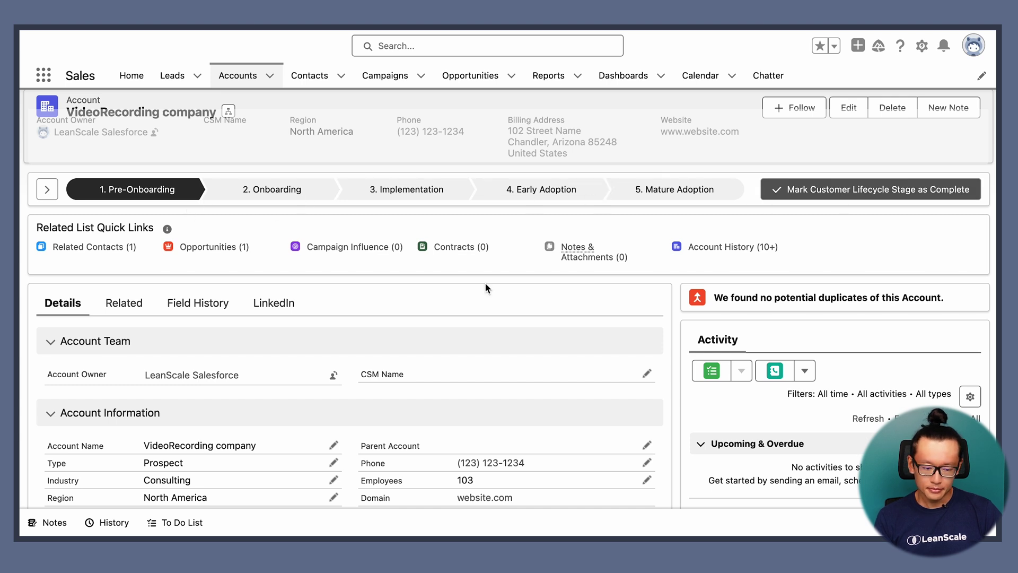
scroll(484, 284, "down", 1)
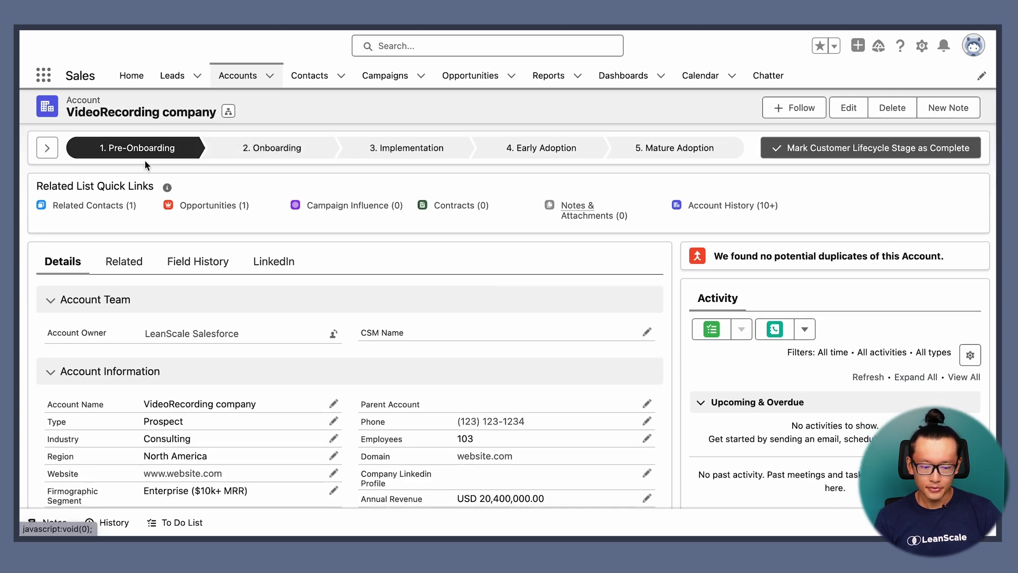
scroll(311, 305, "down", 6)
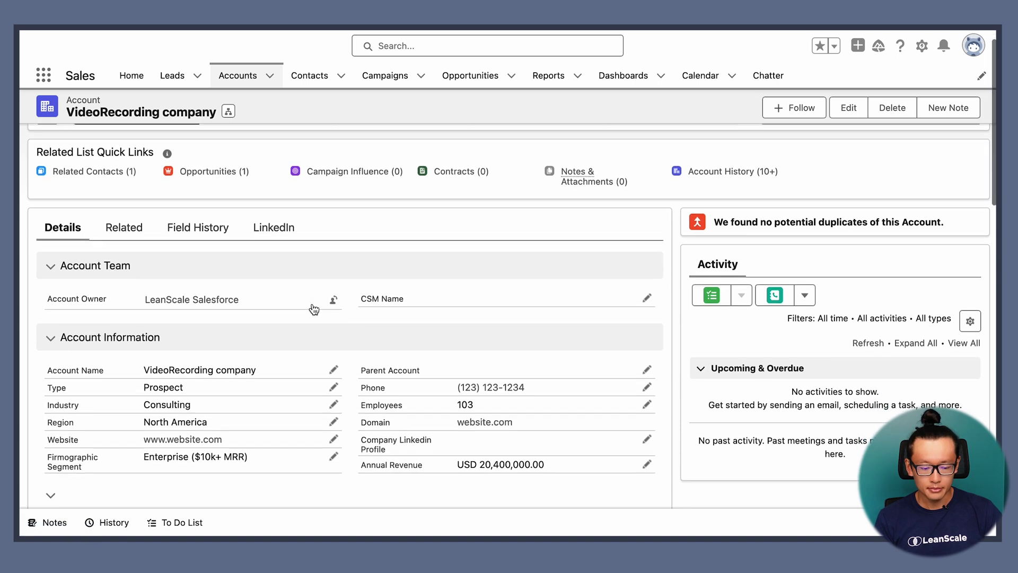
scroll(122, 327, "down", 1)
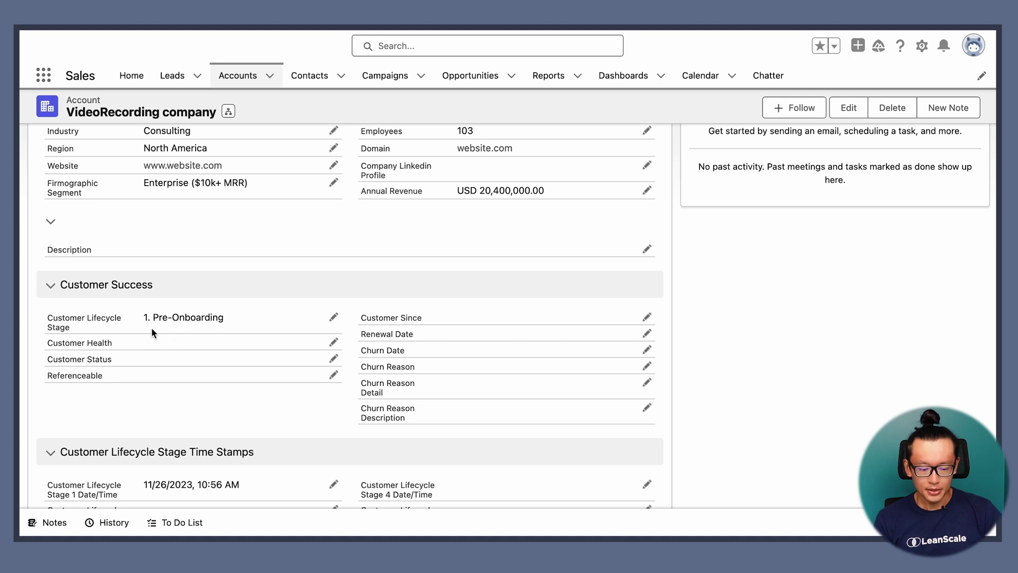
scroll(178, 321, "down", 3)
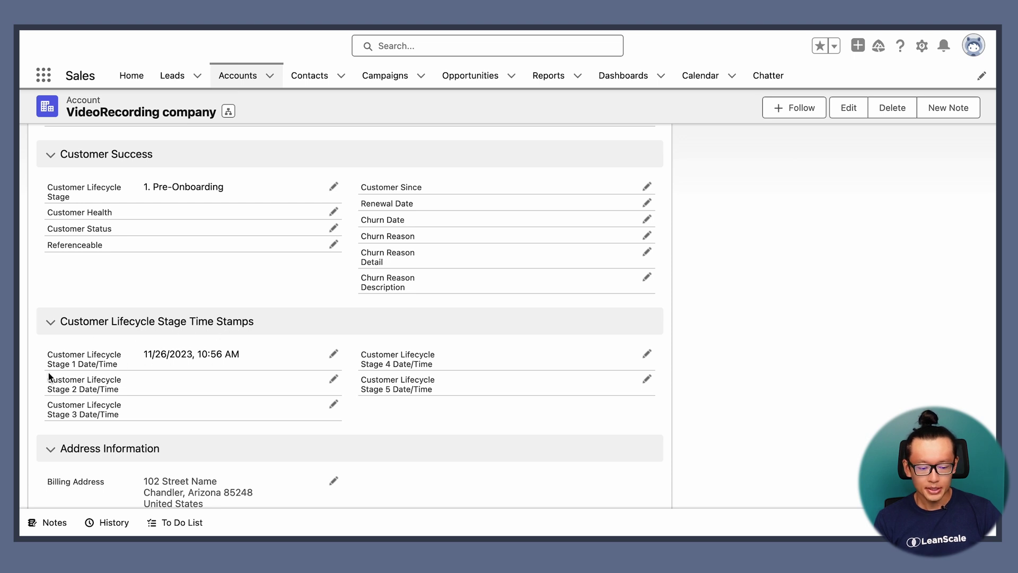
scroll(297, 368, "up", 10)
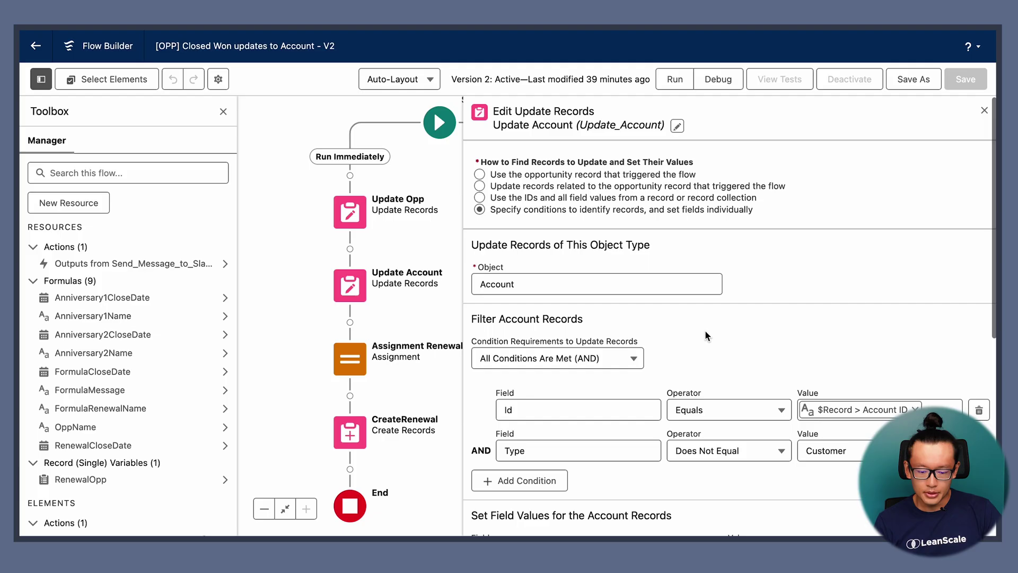
scroll(705, 330, "down", 3)
scroll(705, 330, "down", 6)
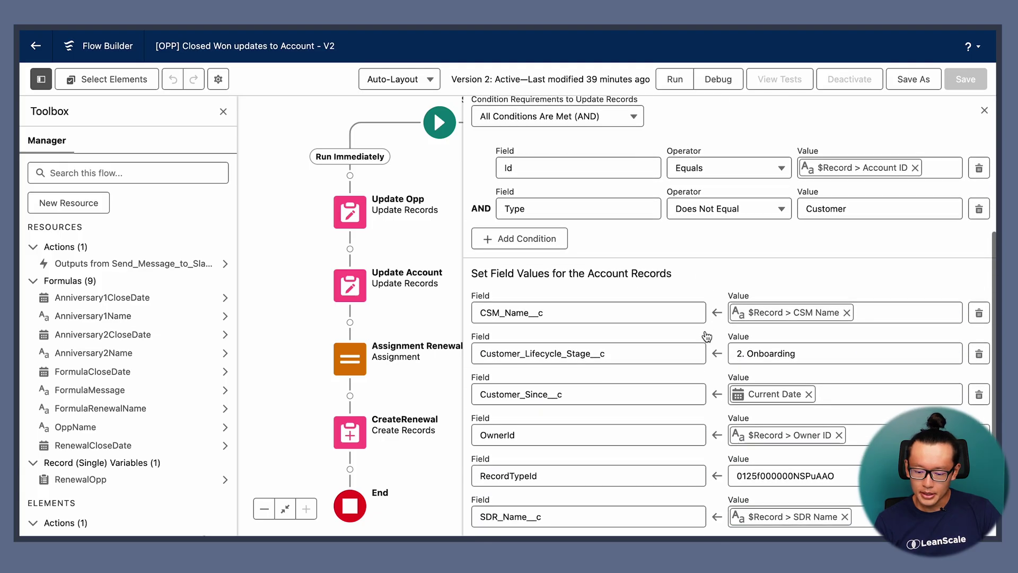
scroll(705, 330, "up", 2)
scroll(596, 232, "down", 5)
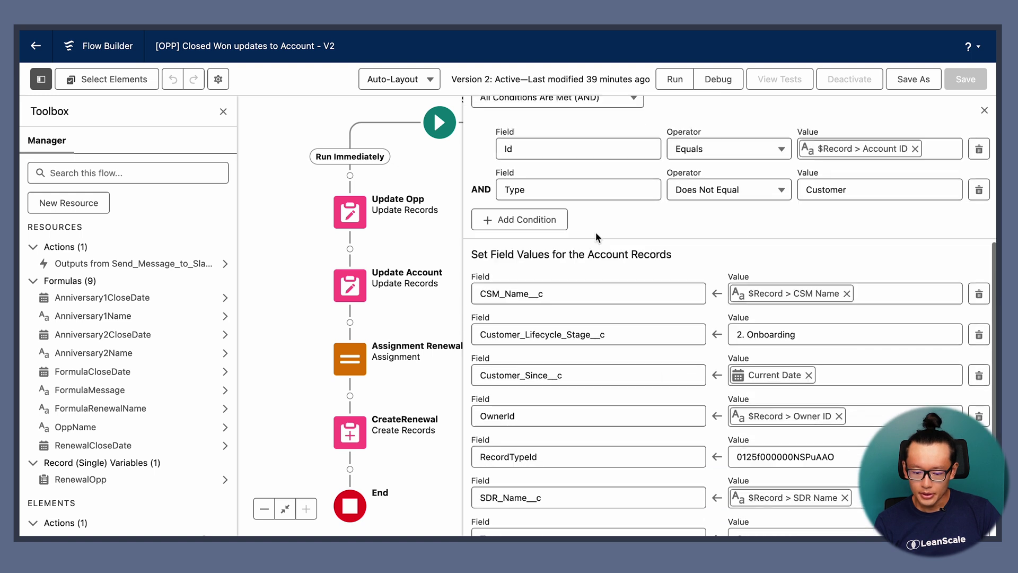
left_click_drag(494, 243, 660, 243)
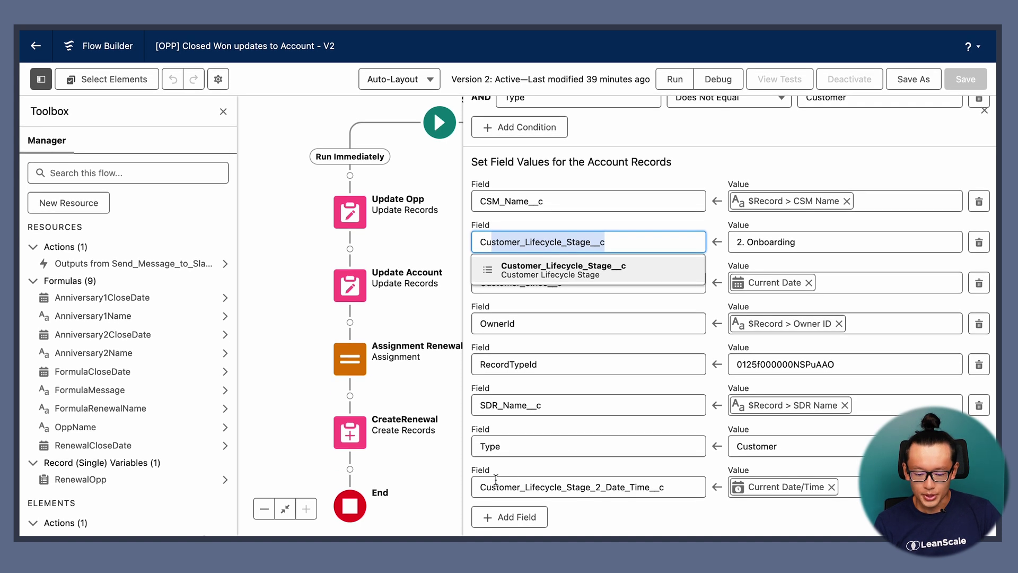
left_click_drag(489, 486, 546, 485)
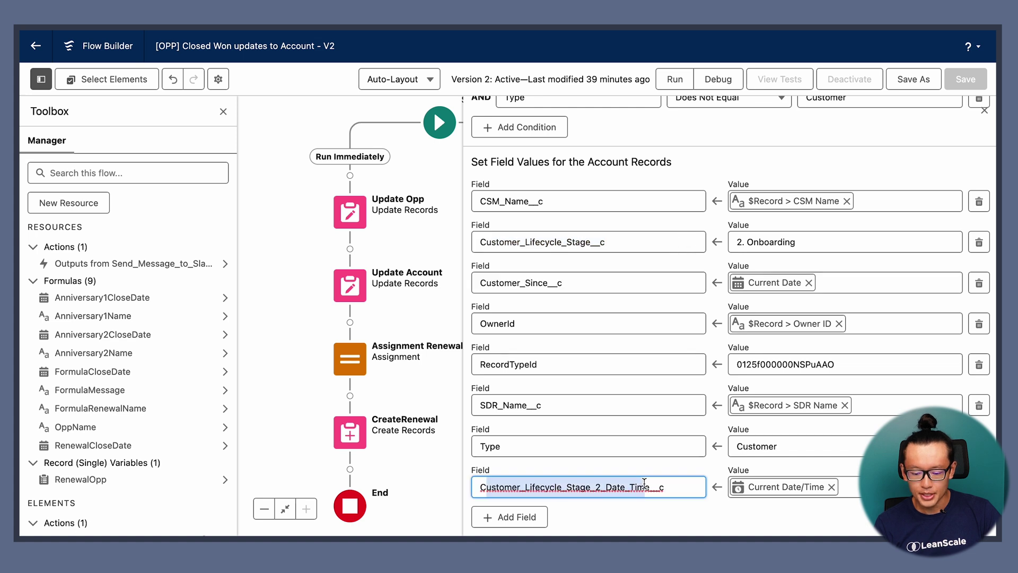
left_click_drag(644, 482, 663, 484)
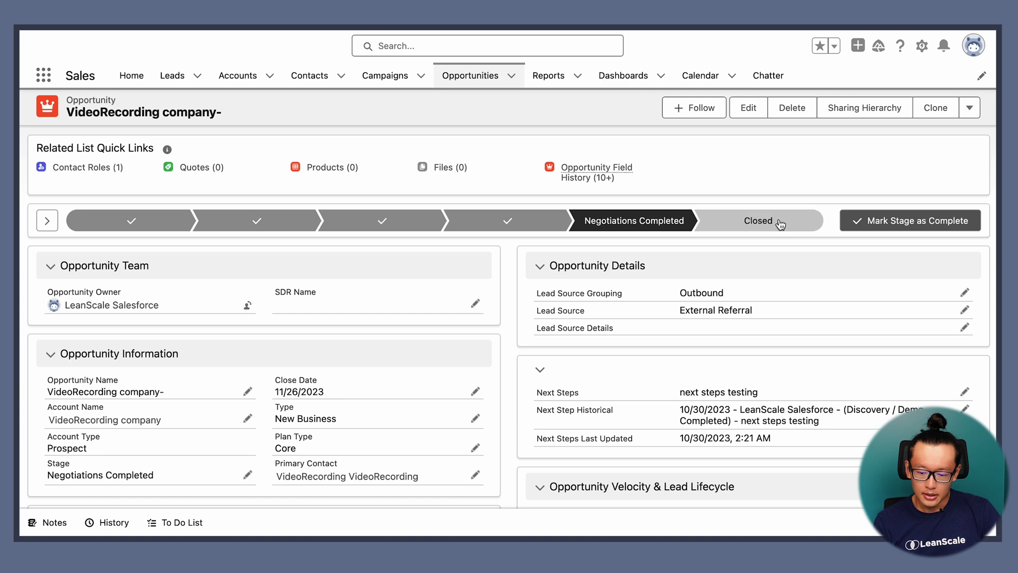
Step: Close the opportunity as Closed Won and check the account became a Customer at 2. Onboarding
left_click(779, 223)
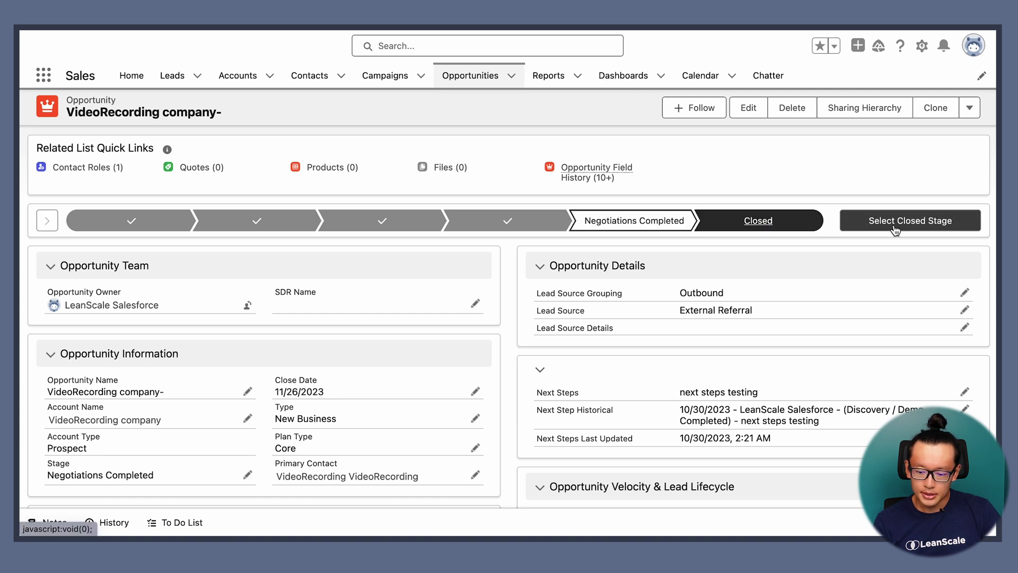
left_click(872, 220)
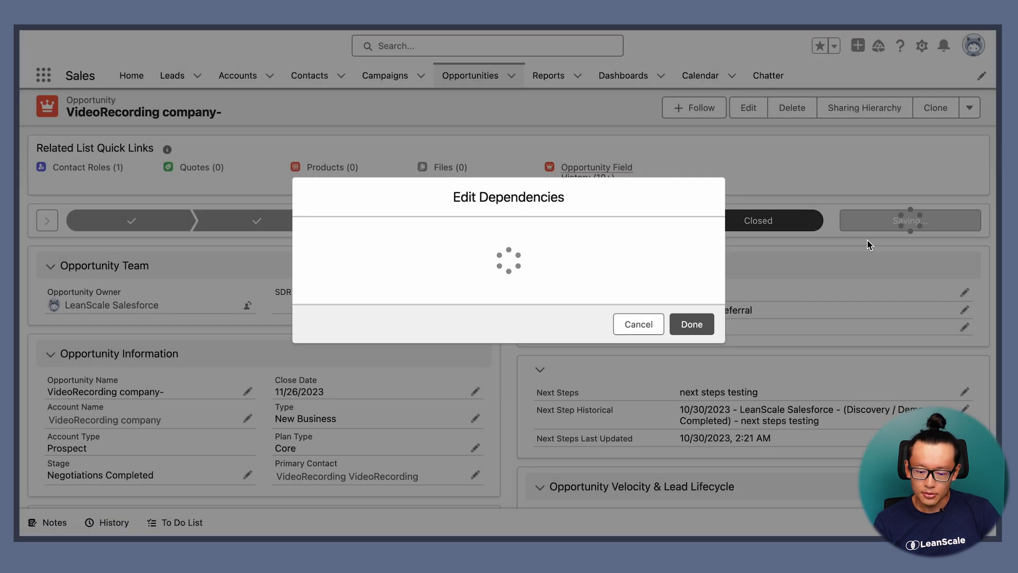
left_click(687, 333)
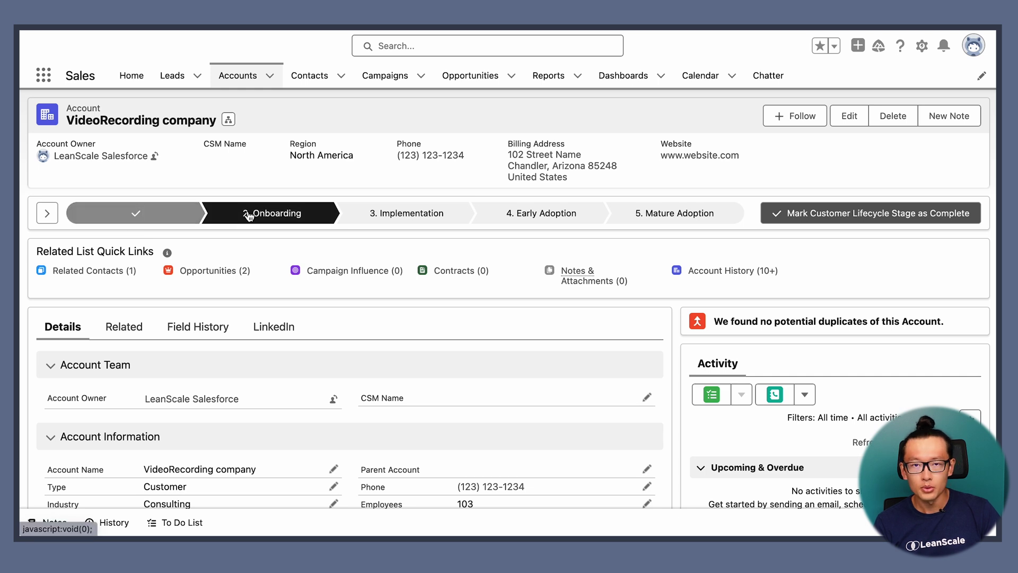
scroll(419, 286, "down", 10)
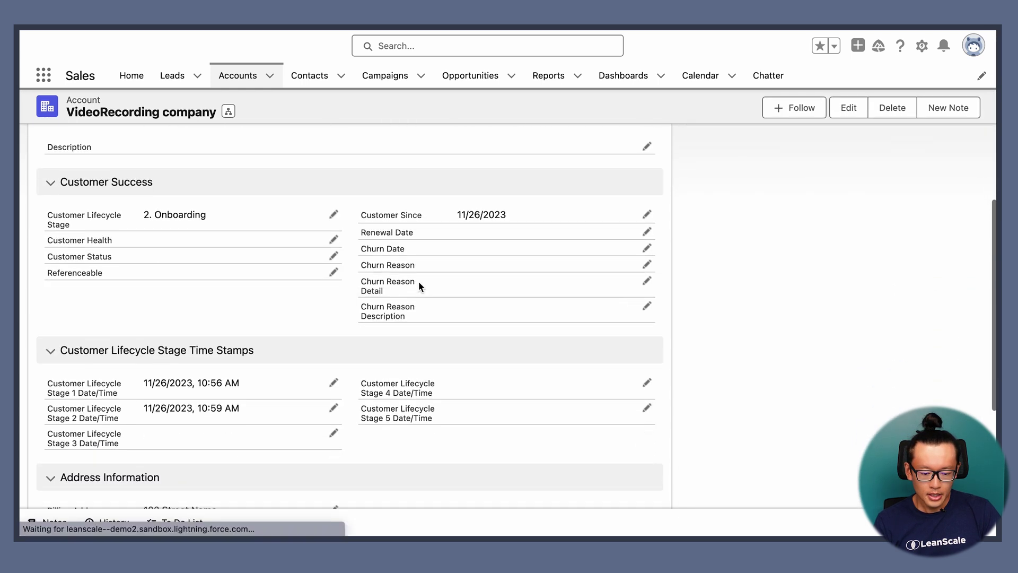
scroll(419, 281, "down", 2)
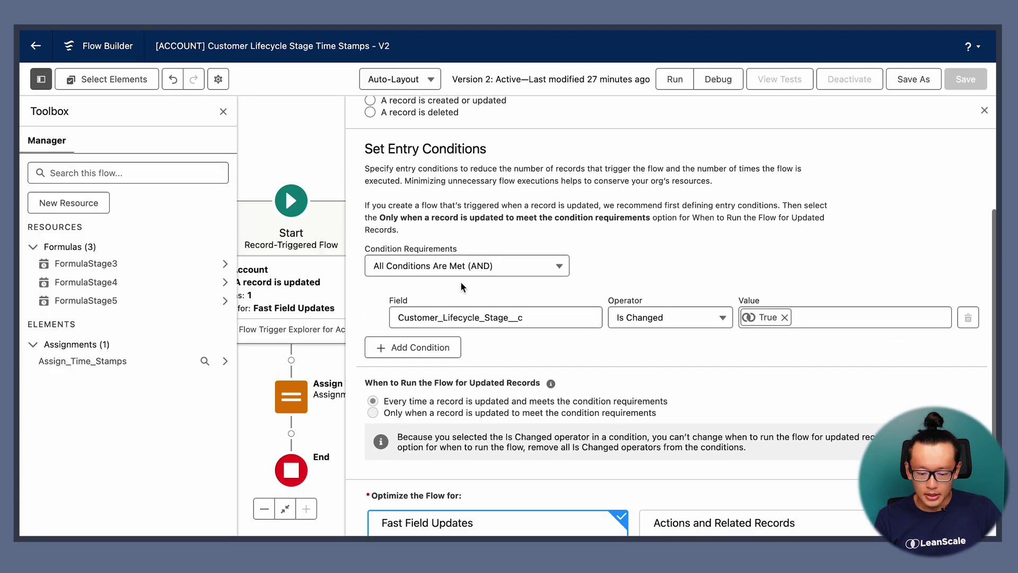
Step: Review the Time Stamps flow's Start entry condition, Customer_Lifecycle_Stage__c Is Changed, and close the panel
scroll(496, 293, "up", 1)
scroll(497, 293, "up", 2)
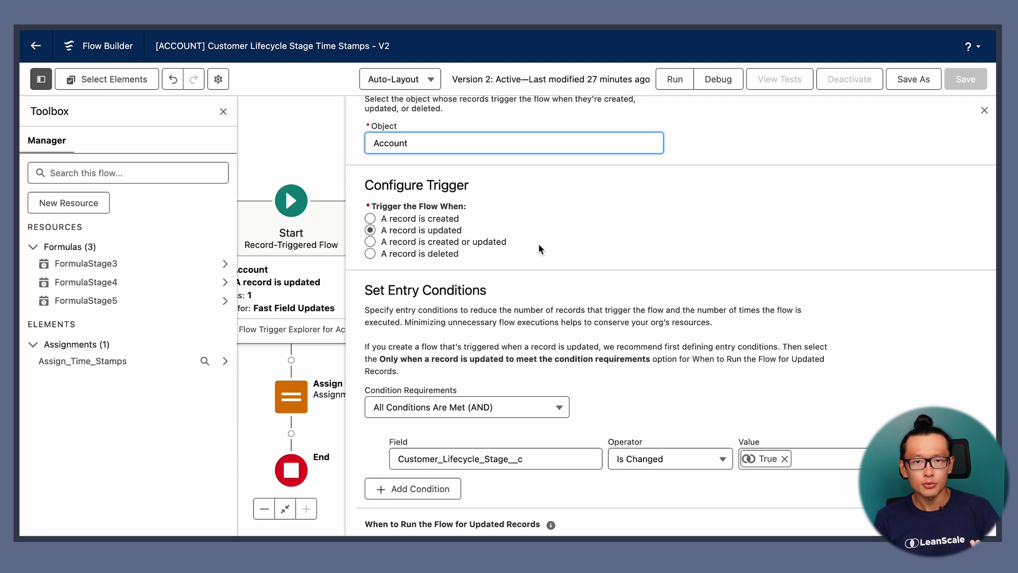
scroll(539, 247, "down", 5)
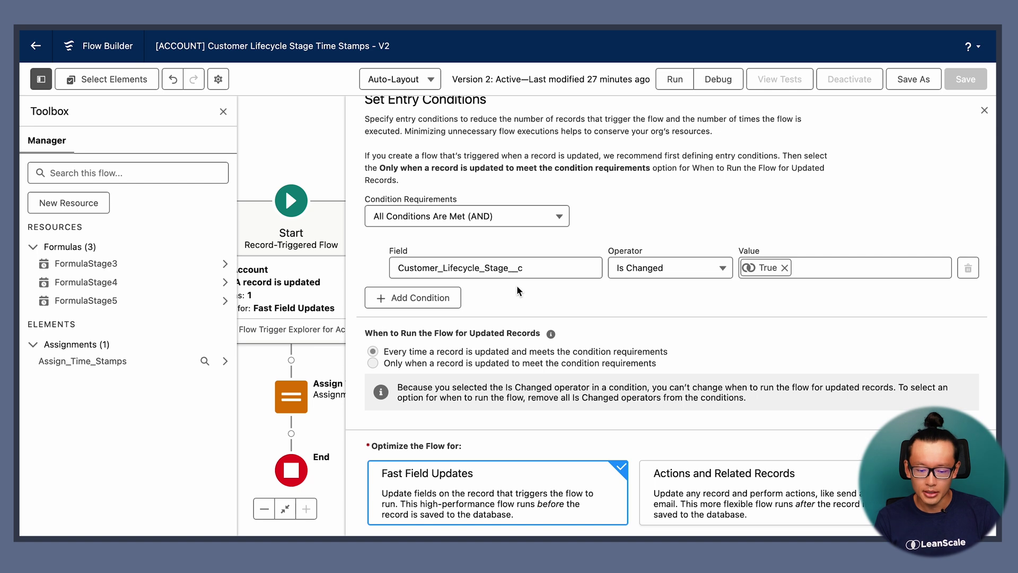
scroll(557, 276, "up", 1)
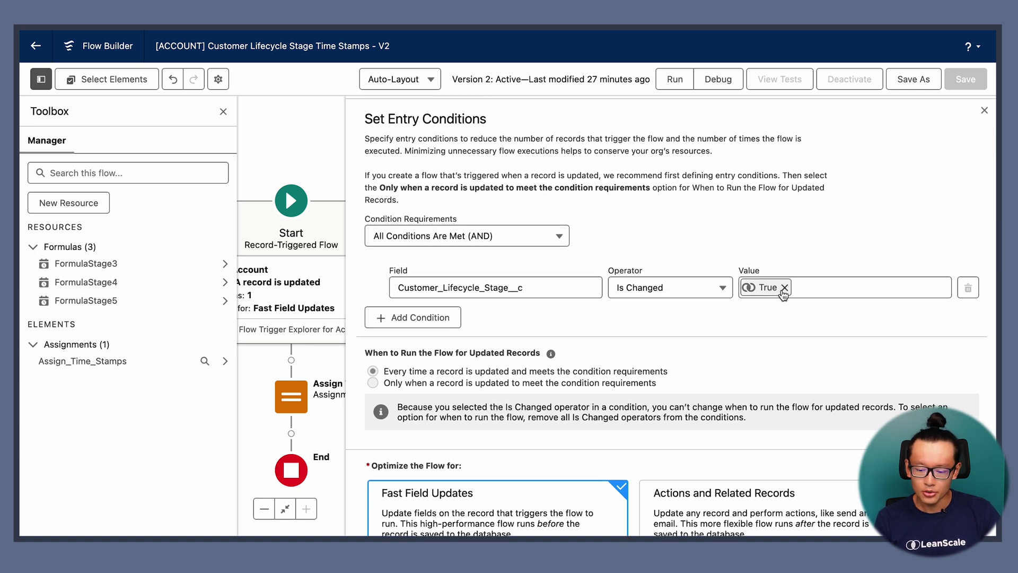
scroll(565, 373, "down", 2)
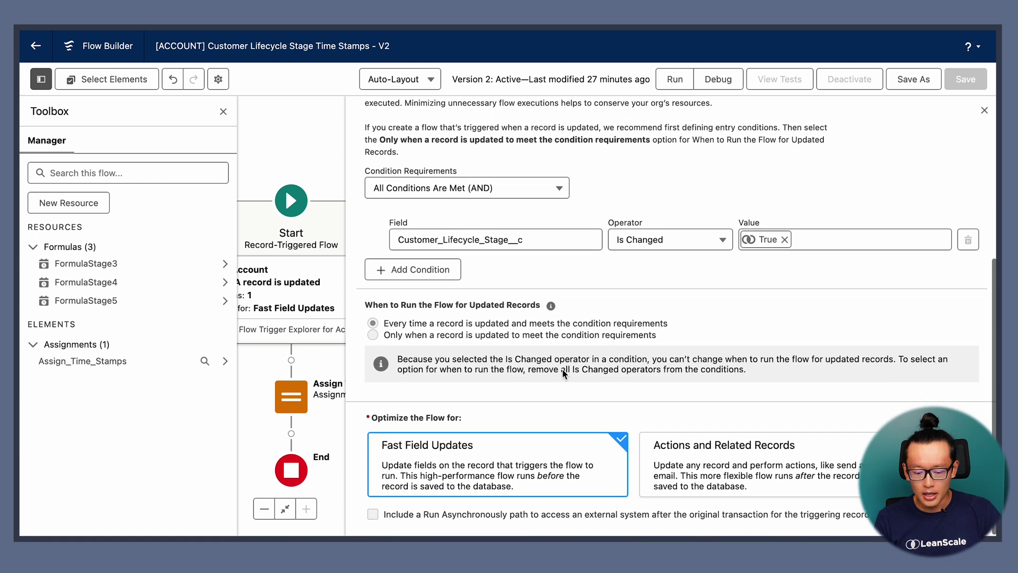
left_click(983, 113)
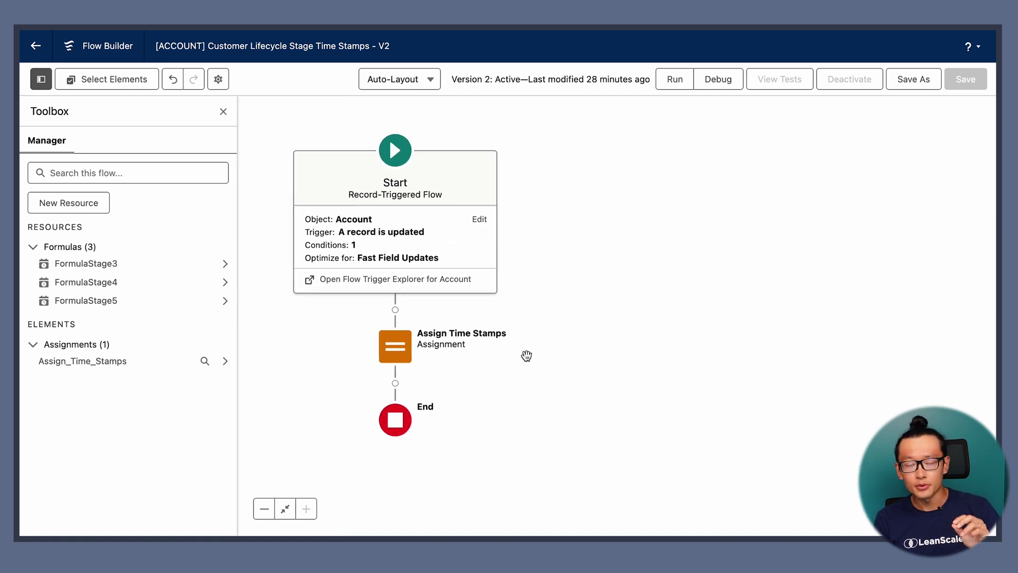
Step: Inspect the Assign Time Stamps assignment and close it without changes
left_click_drag(468, 370, 588, 361)
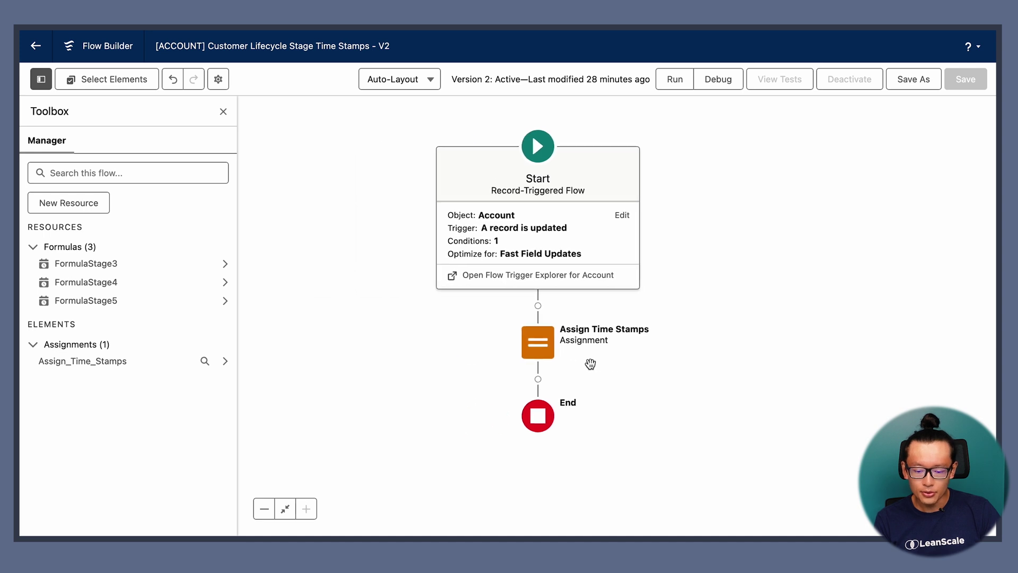
double_click(538, 352)
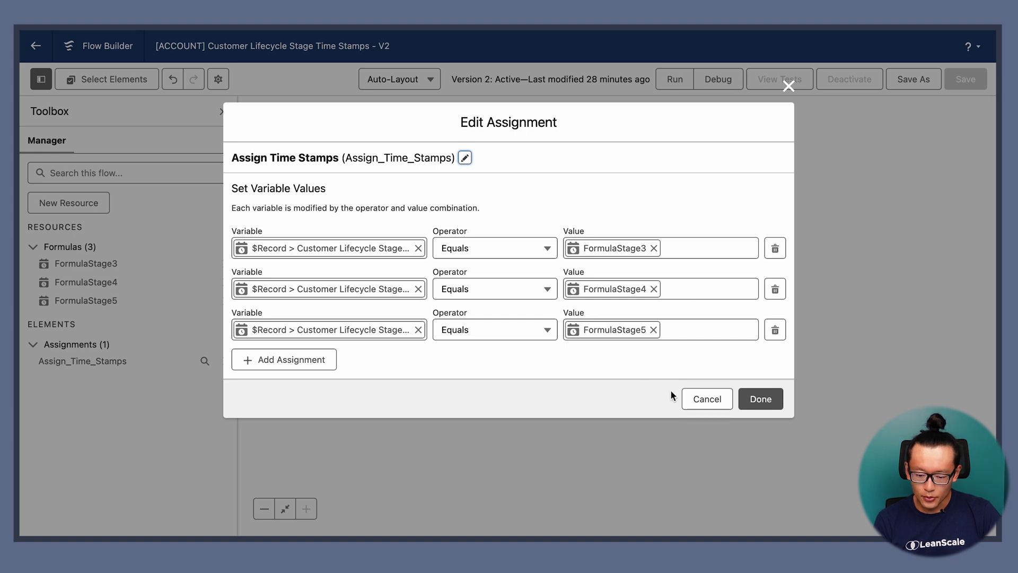
left_click(701, 399)
Step: Inspect the FormulaStage3 formula, noting NOW and the existing stage 3 timestamp, then cancel
left_click(105, 265)
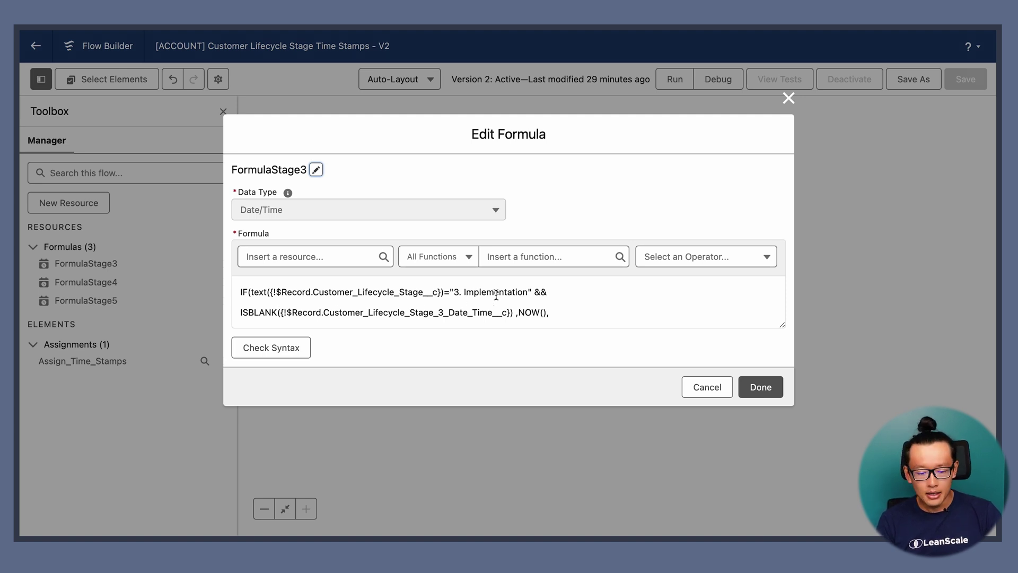
left_click_drag(775, 328, 777, 351)
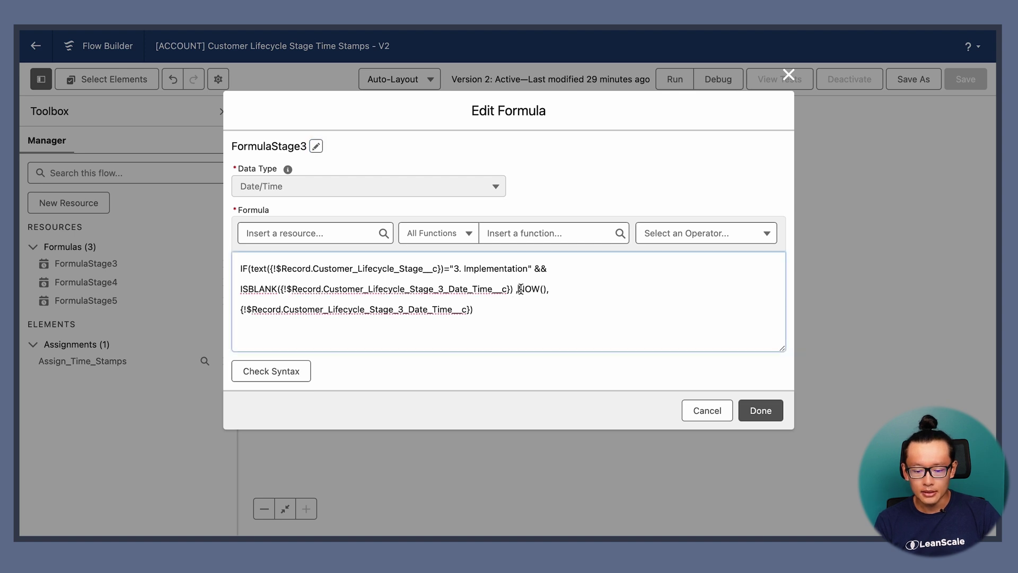
left_click_drag(518, 289, 540, 289)
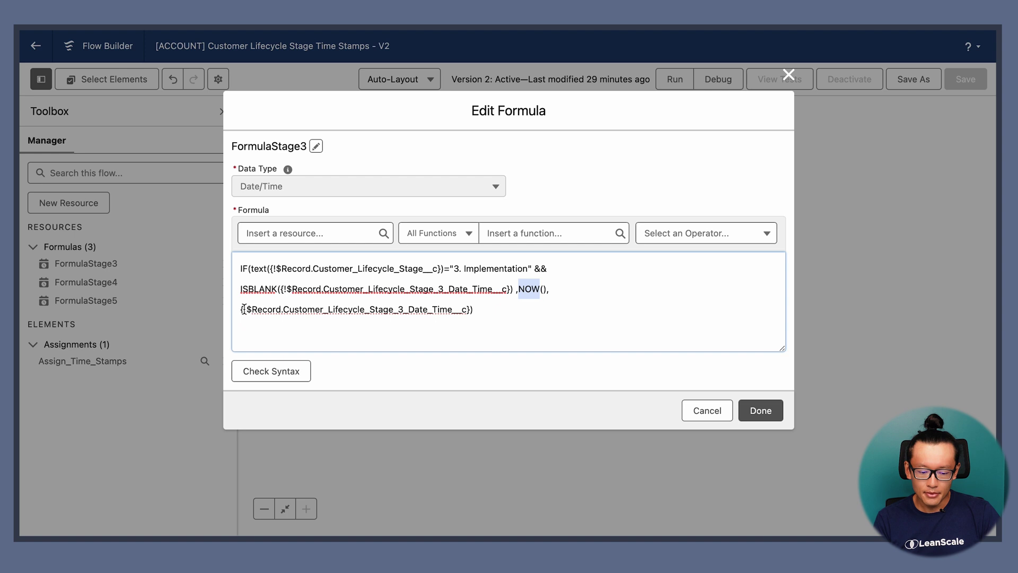
left_click_drag(244, 309, 456, 309)
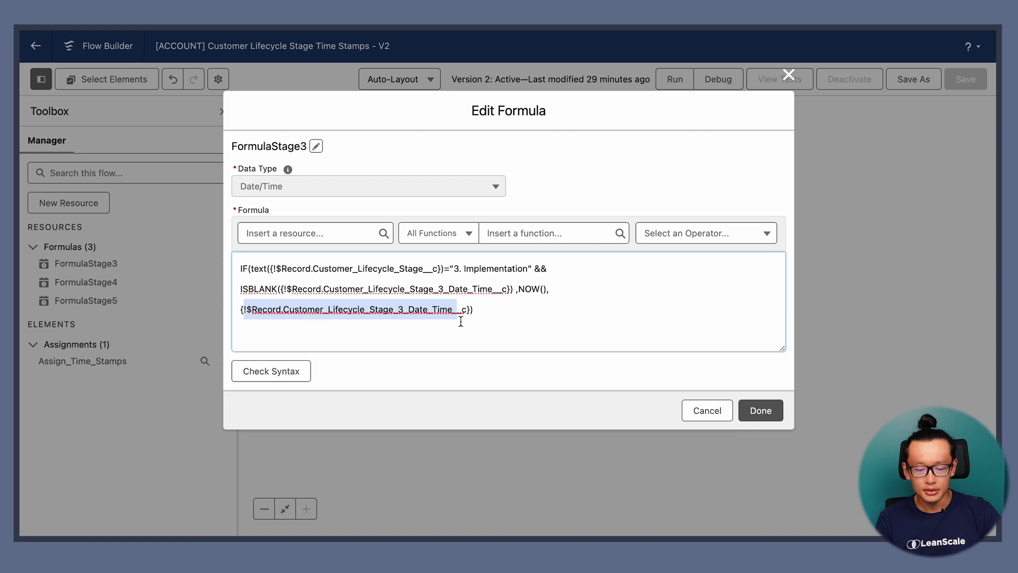
left_click(706, 410)
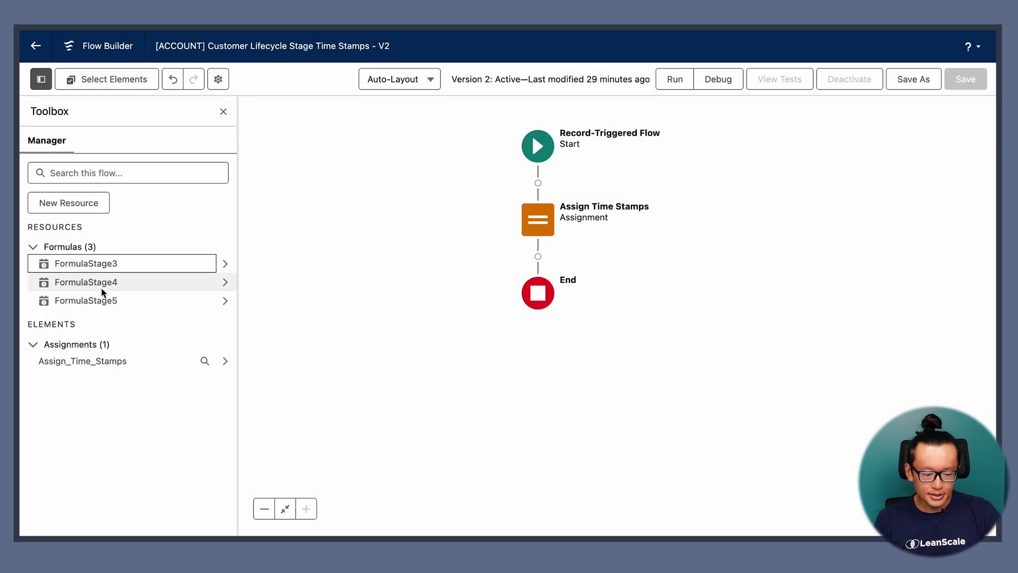
left_click(103, 290)
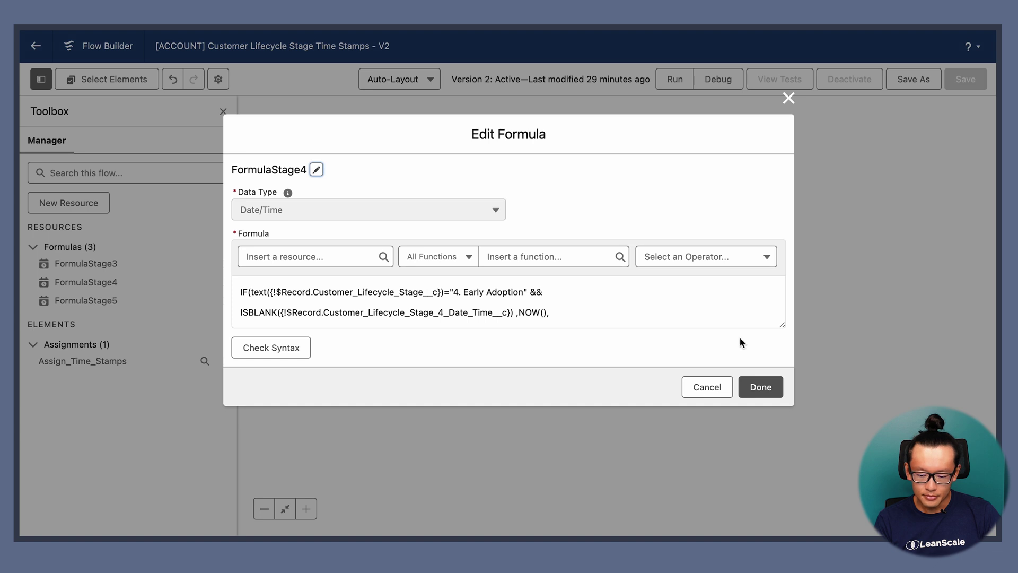
left_click_drag(782, 325, 704, 367)
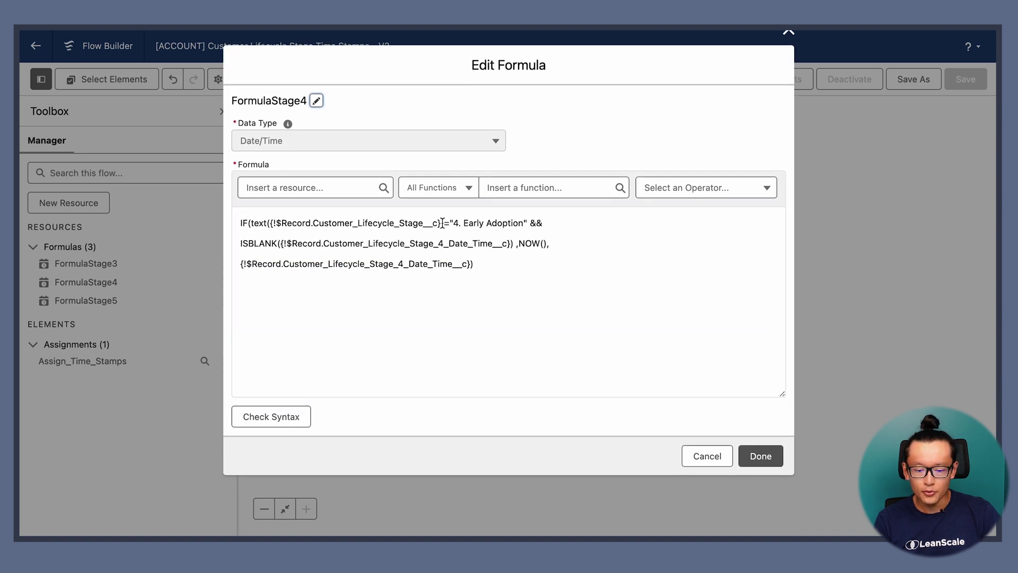
left_click_drag(454, 223, 523, 223)
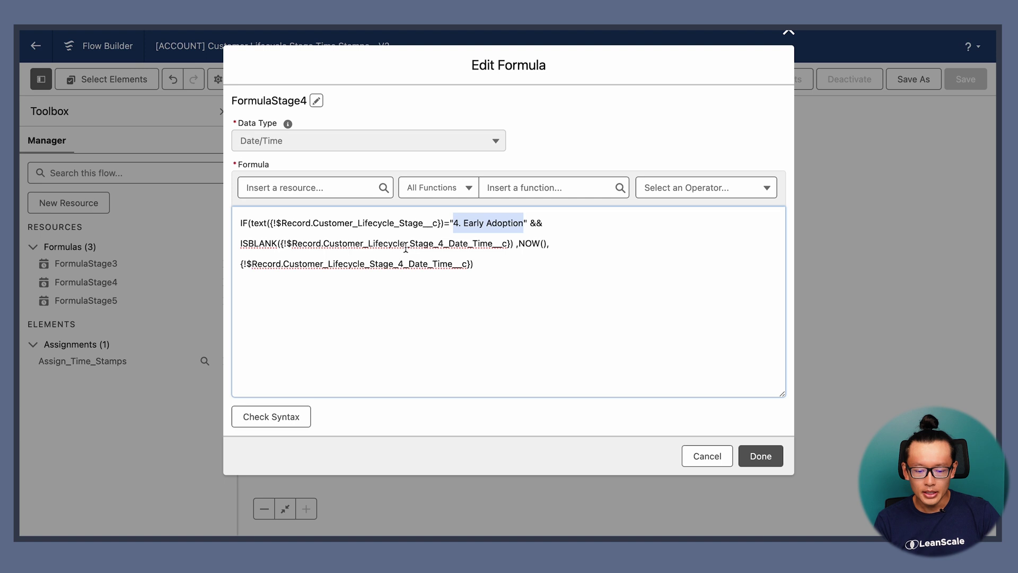
left_click_drag(438, 243, 402, 265)
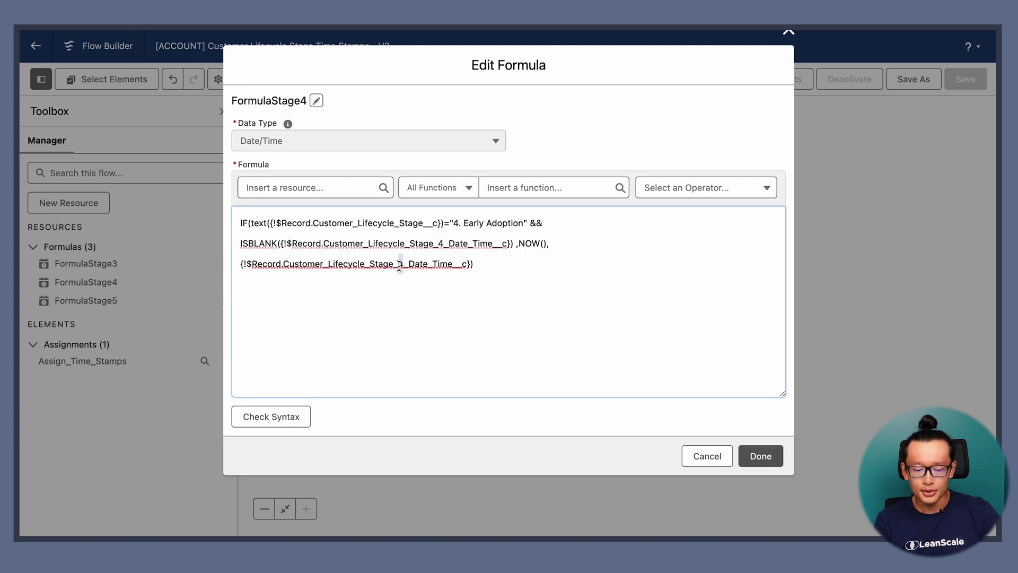
left_click(701, 455)
left_click(103, 300)
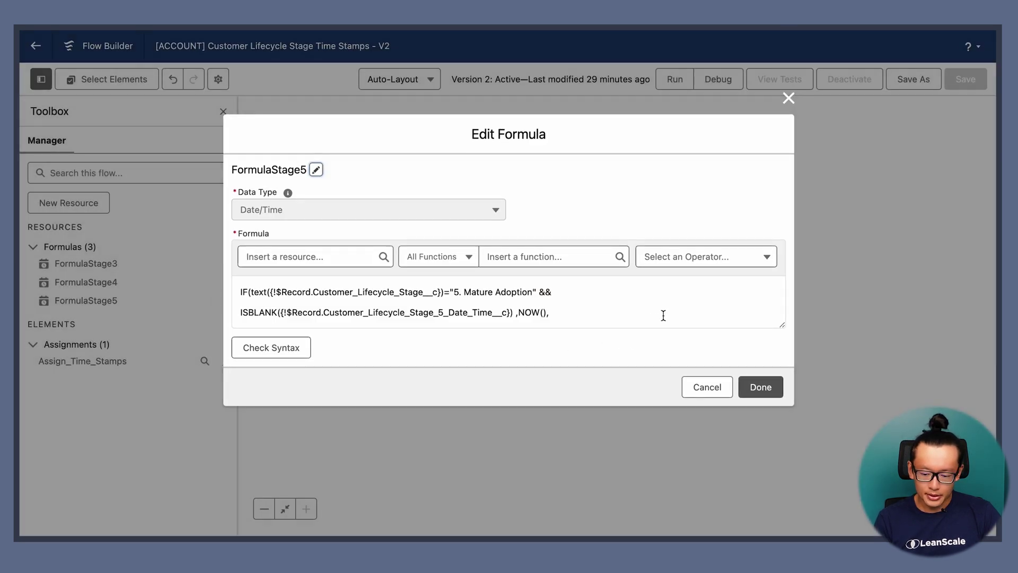
left_click_drag(781, 327, 782, 433)
left_click_drag(454, 238, 534, 231)
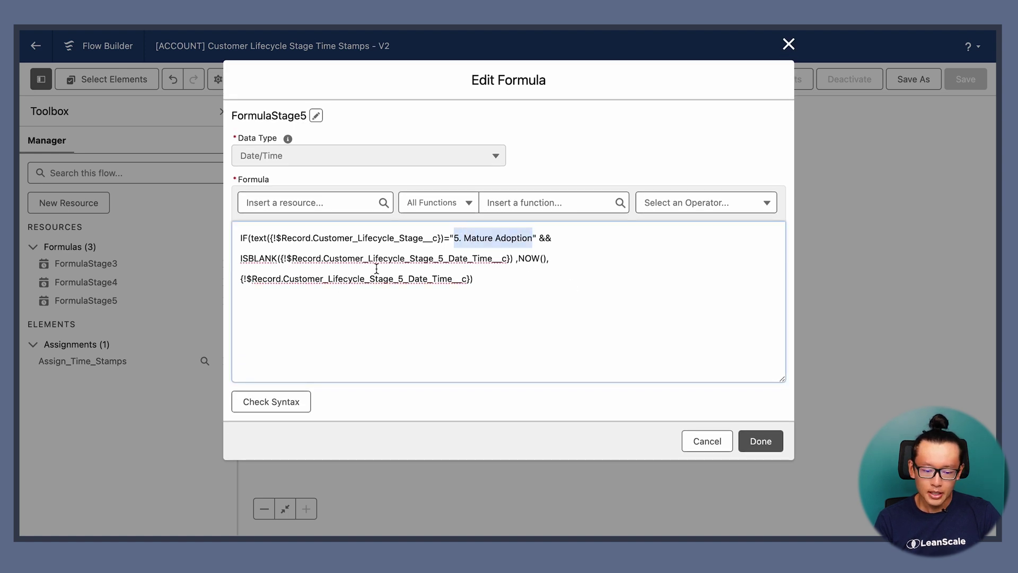
left_click_drag(443, 259, 437, 259)
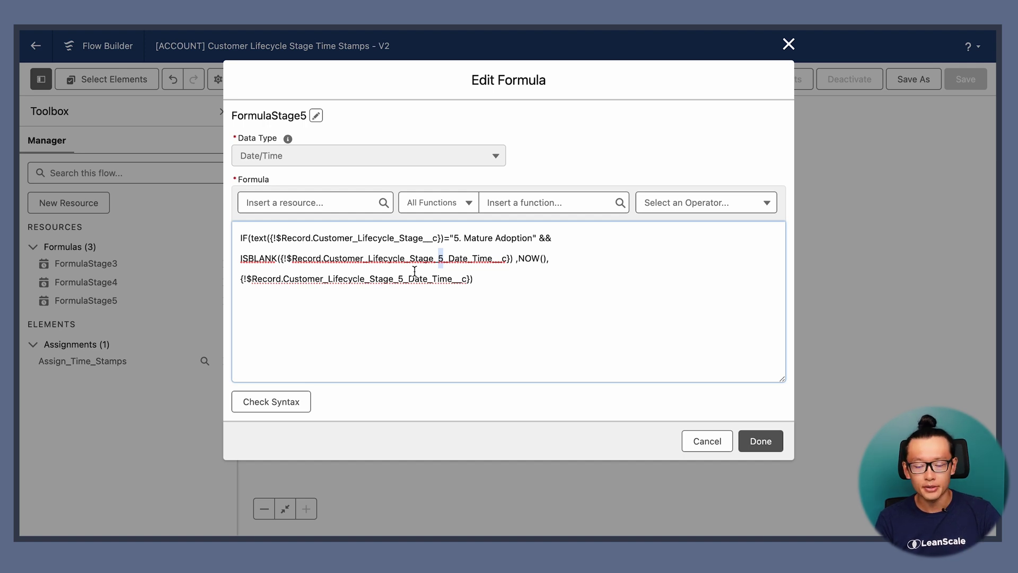
key("Escape")
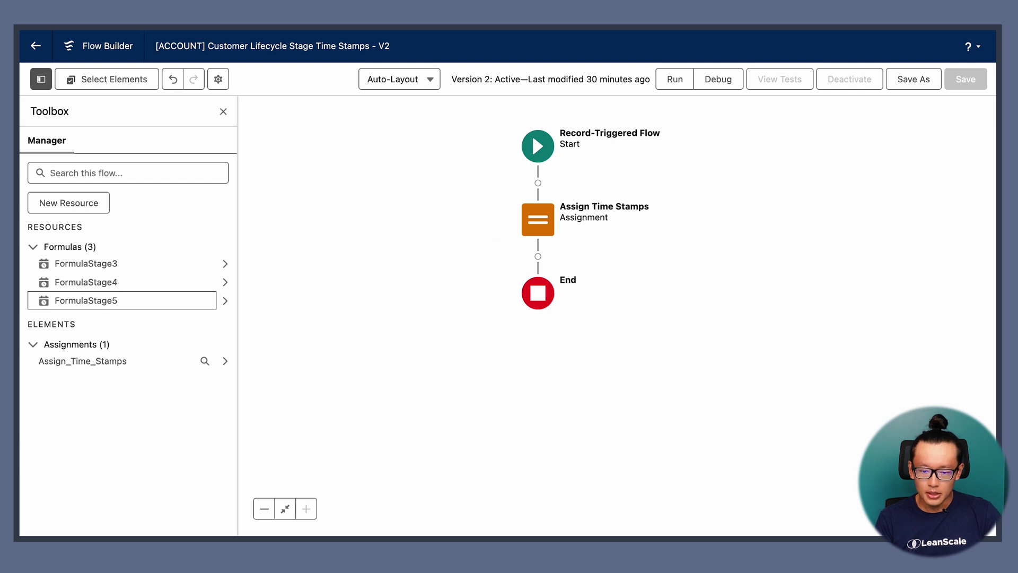
Step: On the VideoRecording account, make 3. Implementation the current lifecycle stage and check its time stamp
key("ctrl+Tab")
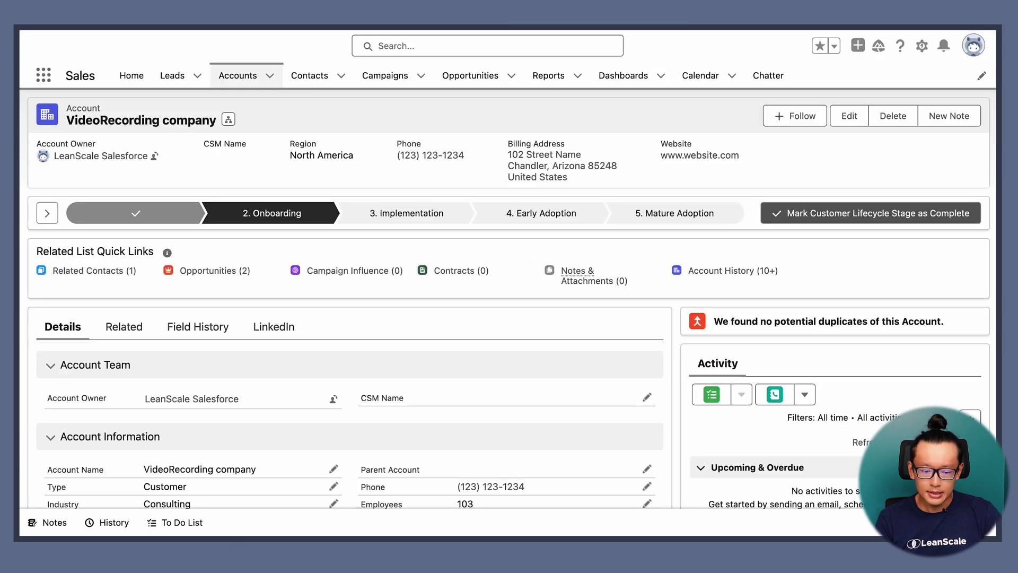
key("ctrl+Tab")
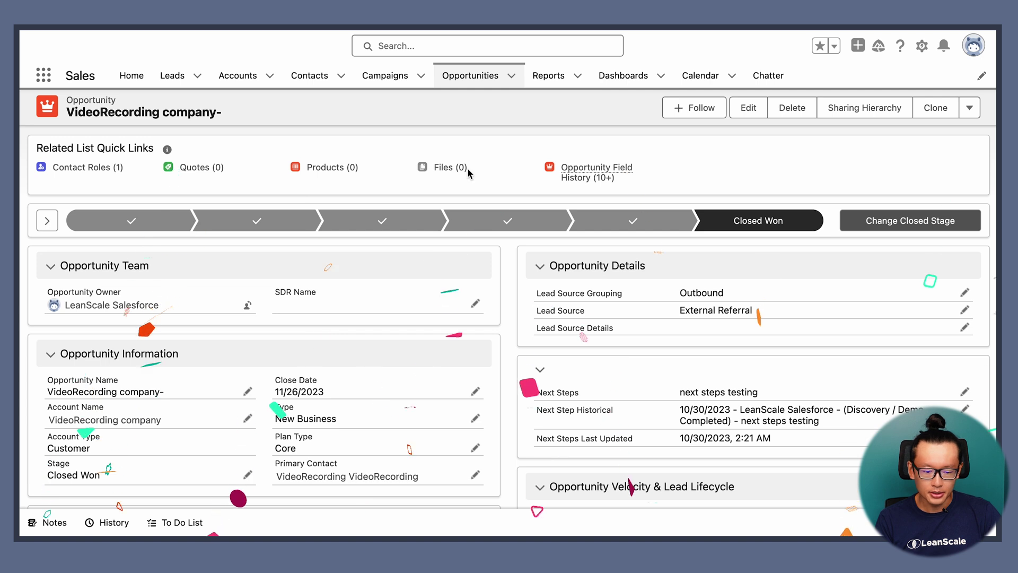
key("ctrl+shift+Tab")
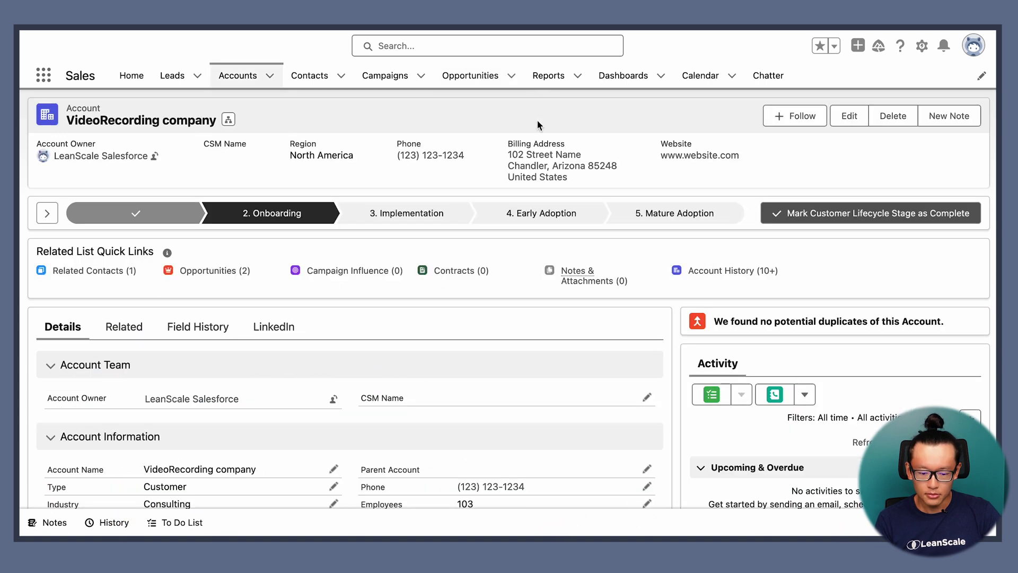
left_click(453, 219)
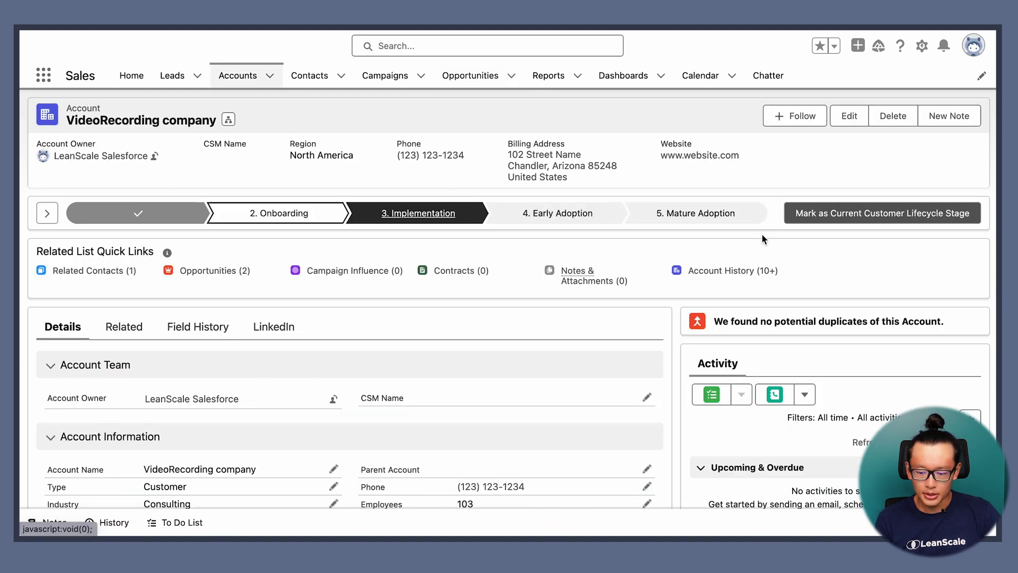
left_click(795, 215)
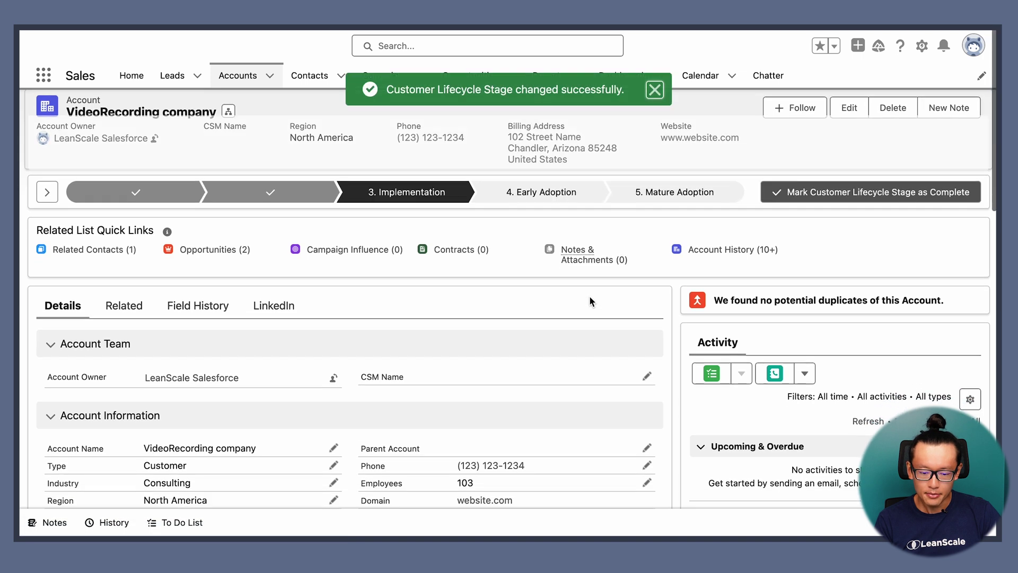
scroll(590, 300, "down", 5)
scroll(590, 301, "down", 5)
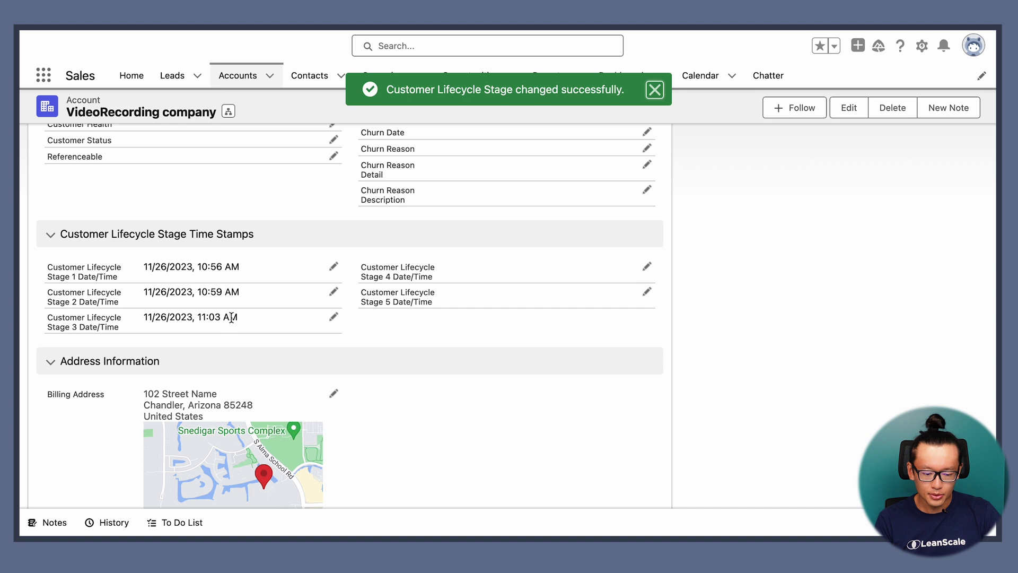
scroll(379, 316, "up", 10)
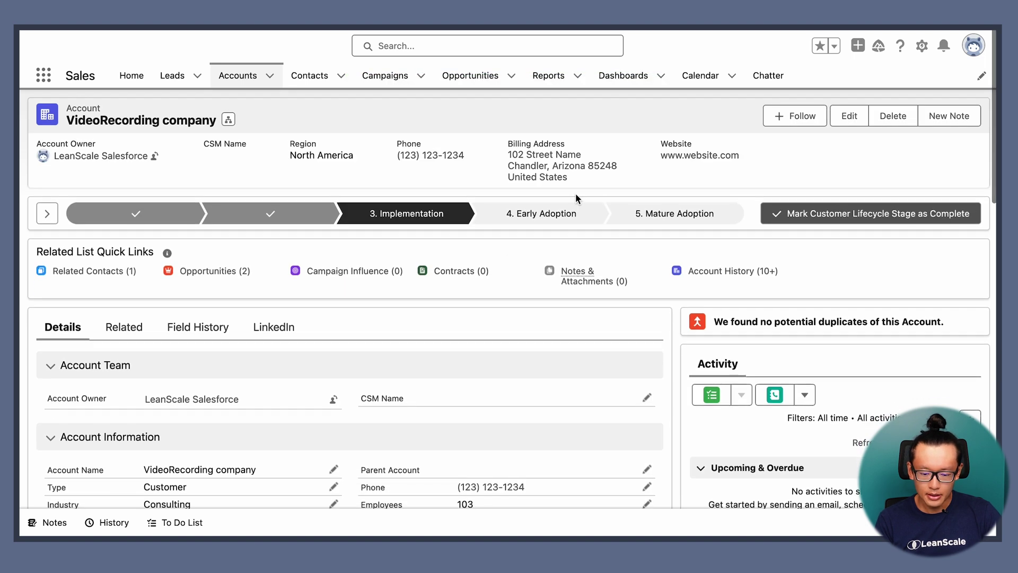
Step: Advance the account through 4. Early Adoption to 5. Mature Adoption, checking the Stage 4 and 5 time stamps
left_click(574, 214)
left_click(800, 213)
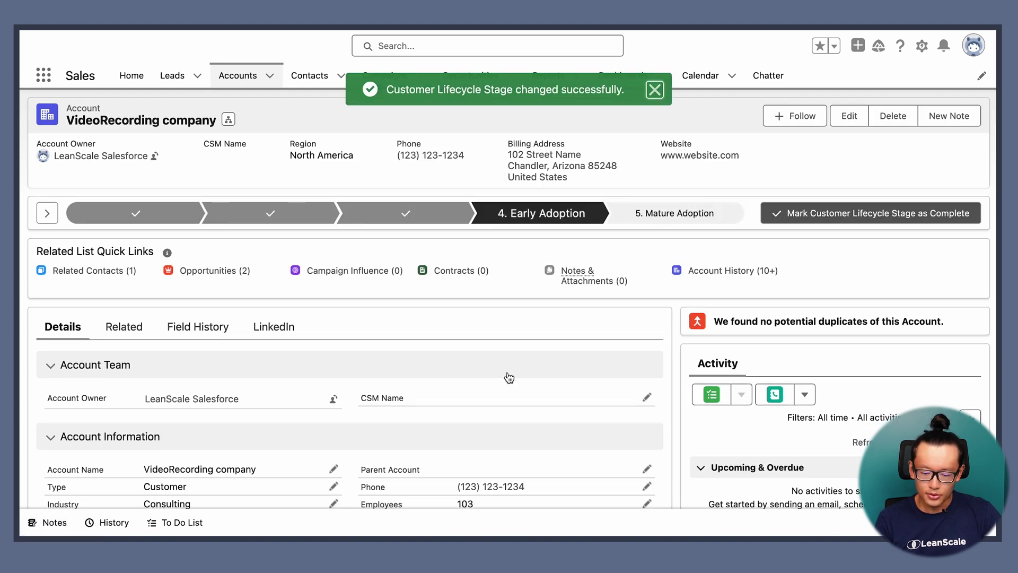
scroll(507, 371, "down", 10)
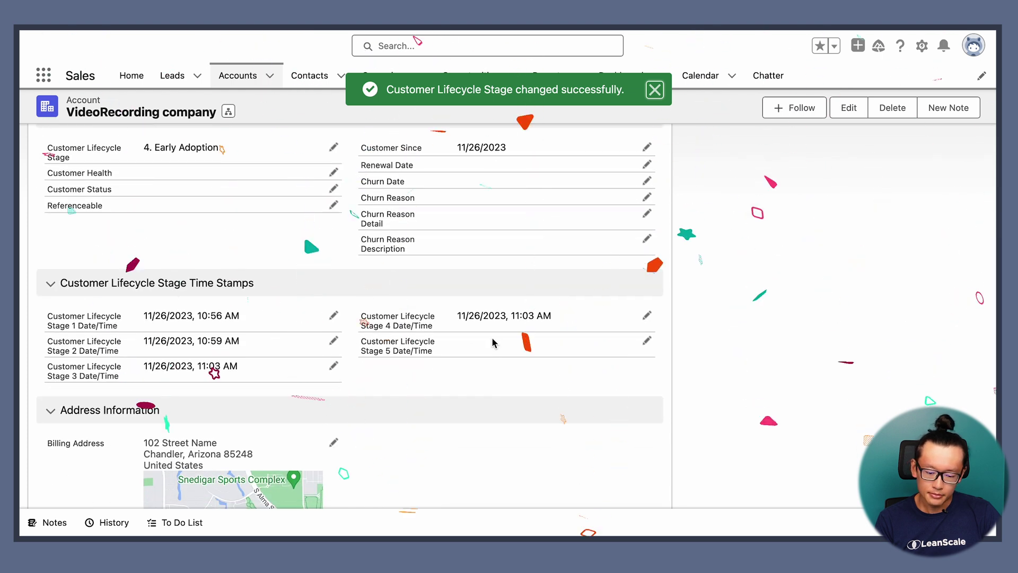
scroll(472, 320, "up", 10)
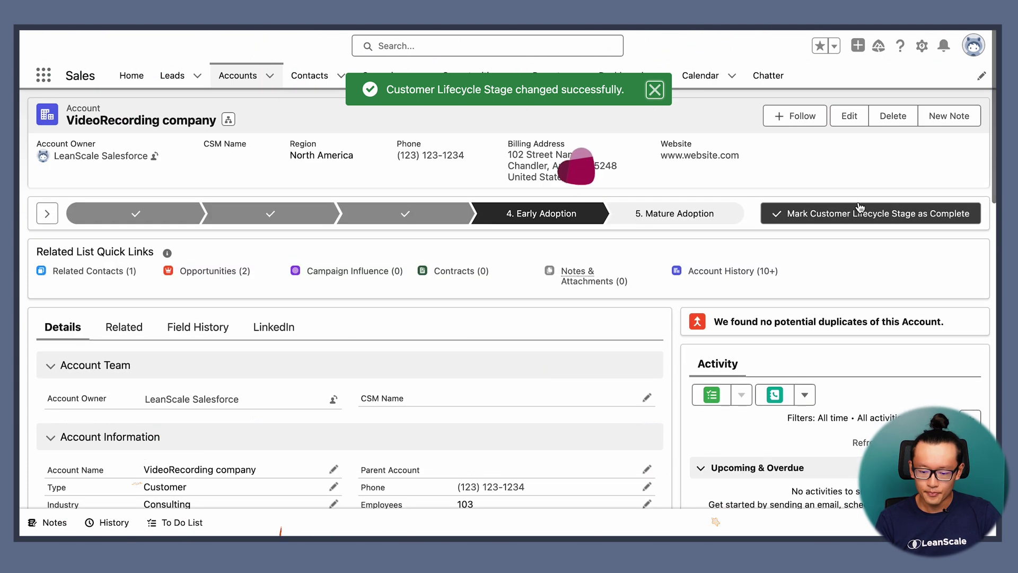
left_click(861, 215)
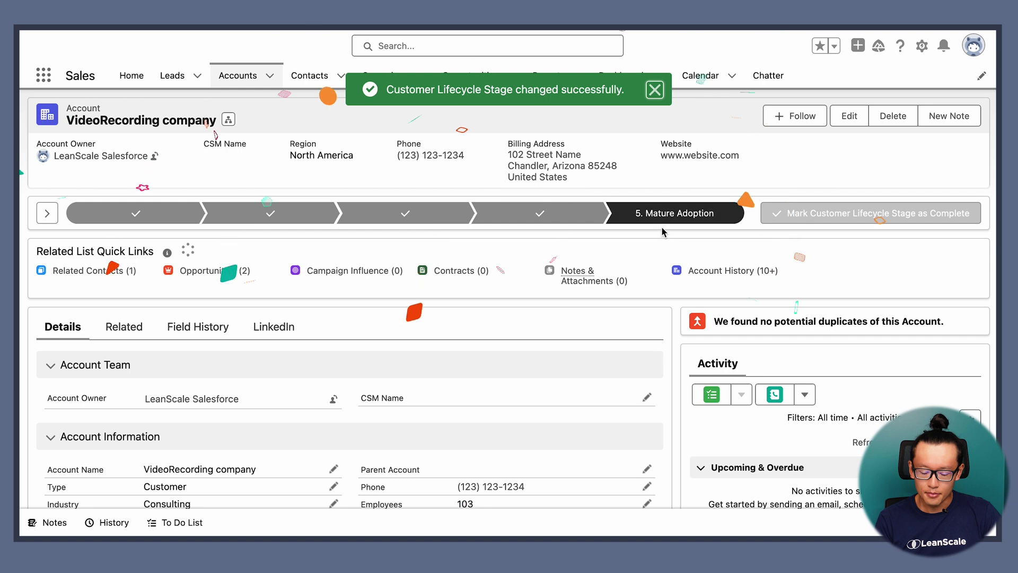
scroll(662, 232, "down", 3)
scroll(663, 232, "down", 8)
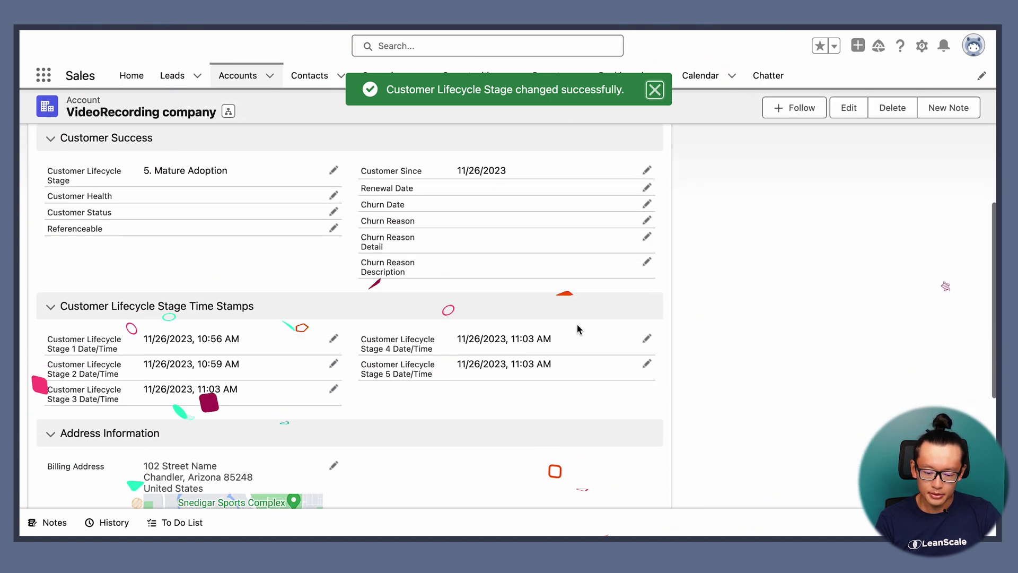
scroll(505, 265, "up", 11)
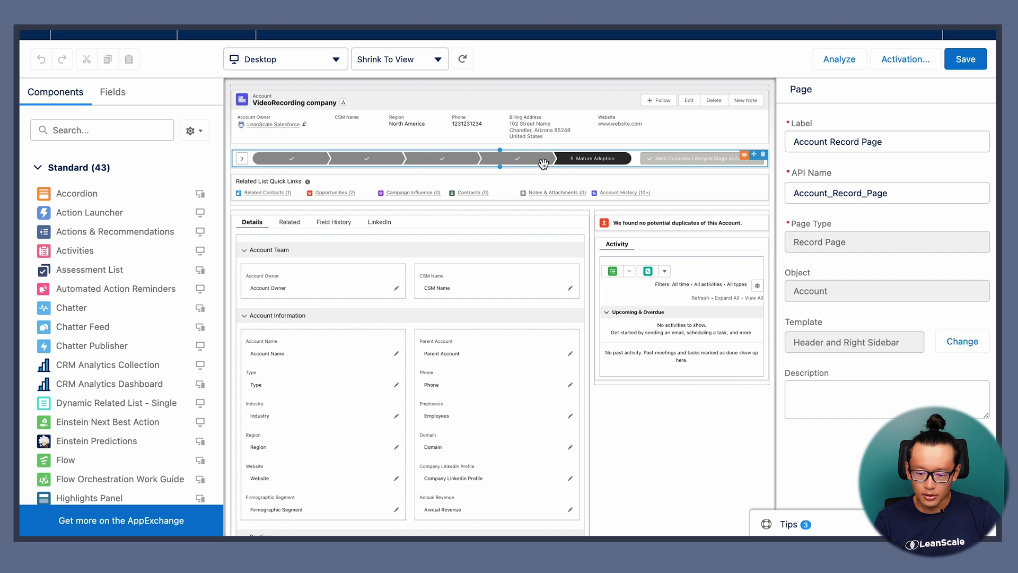
Step: Select the lifecycle Path component to show its properties and visibility filters
left_click(564, 160)
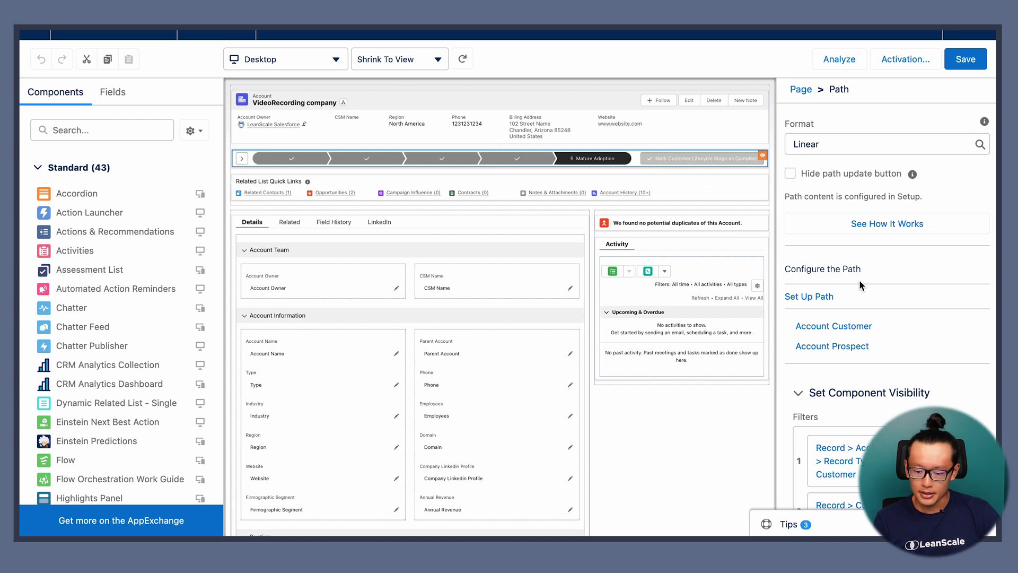
Step: Review the Path filters (Record Type Name contains Customer, or stage 1. Pre-Onboarding), then select Customer Success
scroll(859, 279, "down", 3)
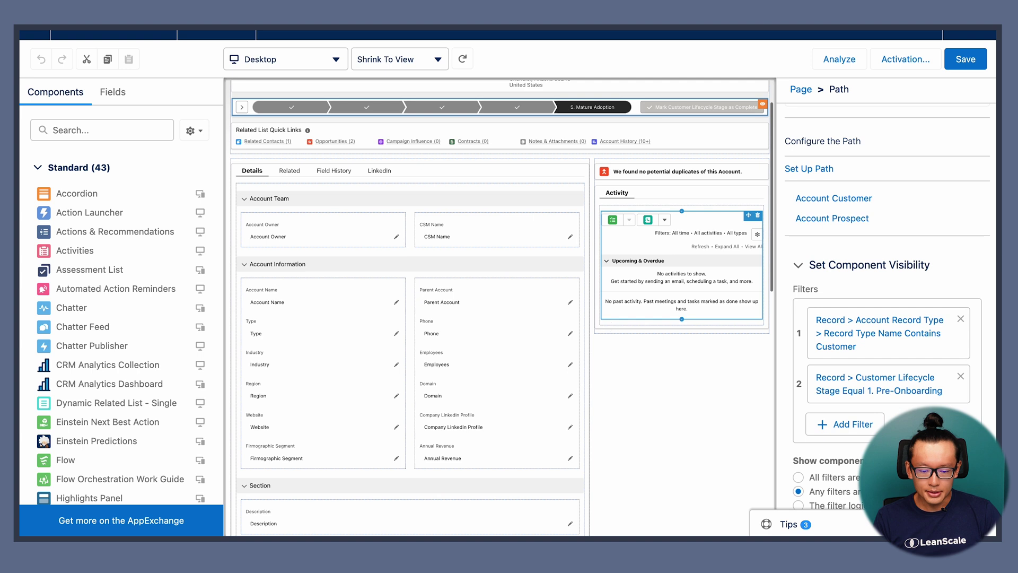
scroll(611, 332, "down", 8)
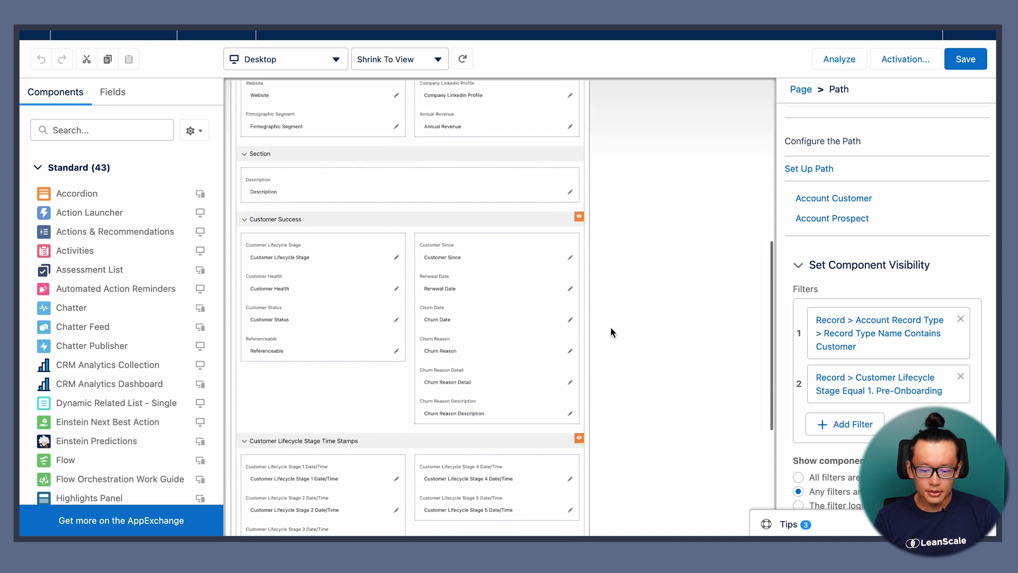
scroll(610, 327, "down", 2)
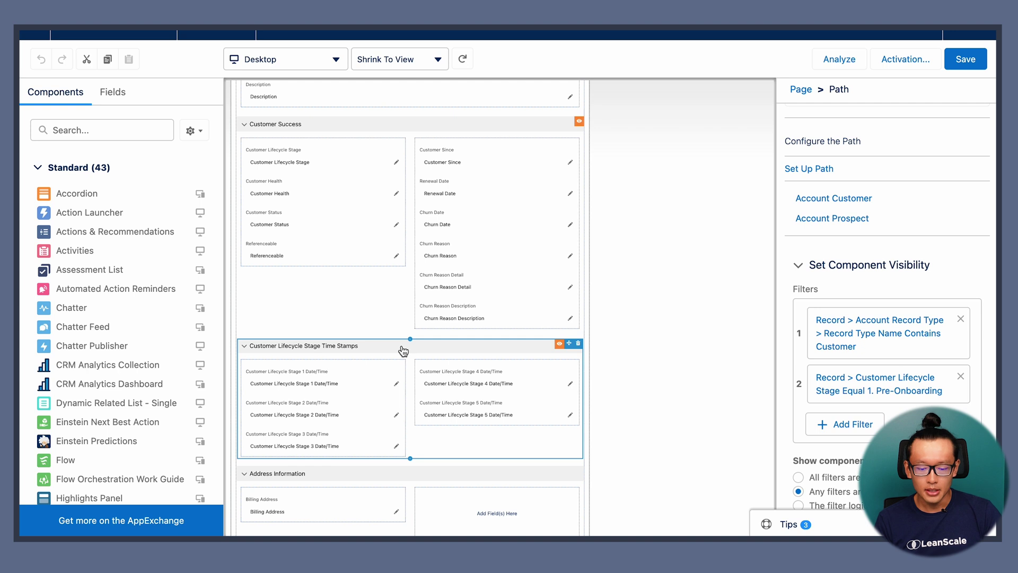
scroll(403, 350, "up", 1)
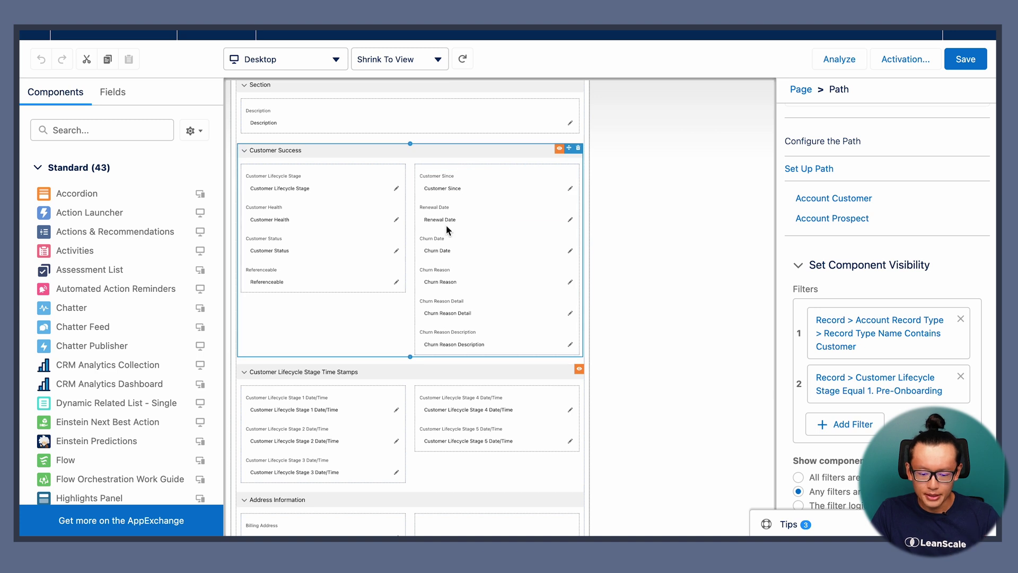
scroll(446, 225, "down", 2)
scroll(447, 228, "up", 1)
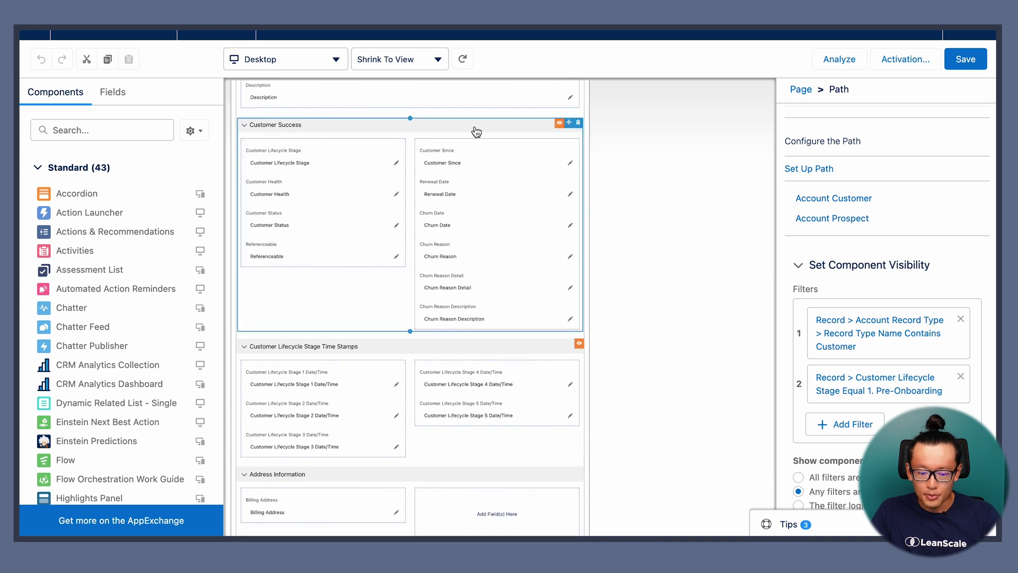
left_click(475, 129)
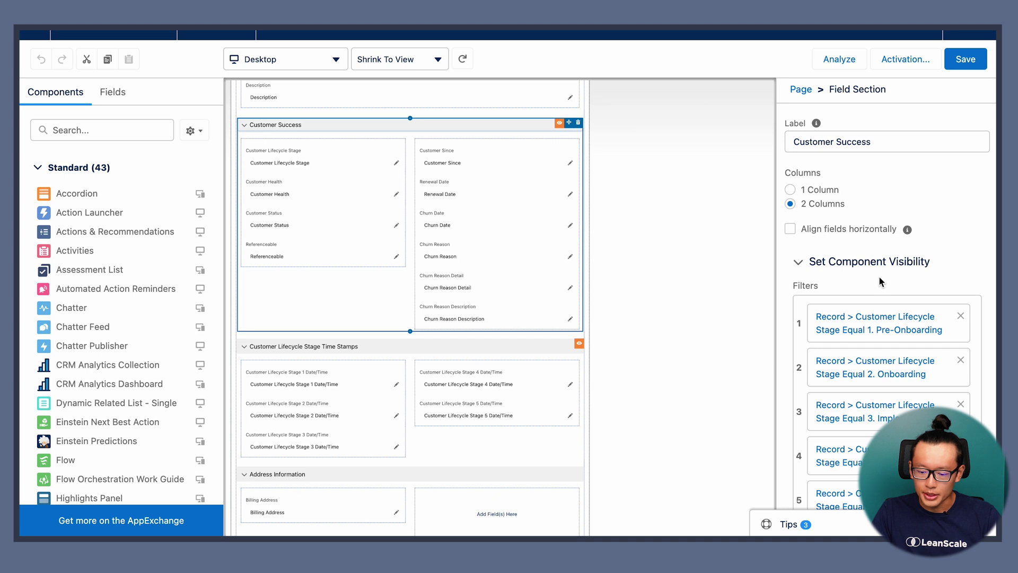
Step: Bring the Customer Success section's five lifecycle-stage visibility filters into view and start a sixth filter
scroll(890, 293, "down", 4)
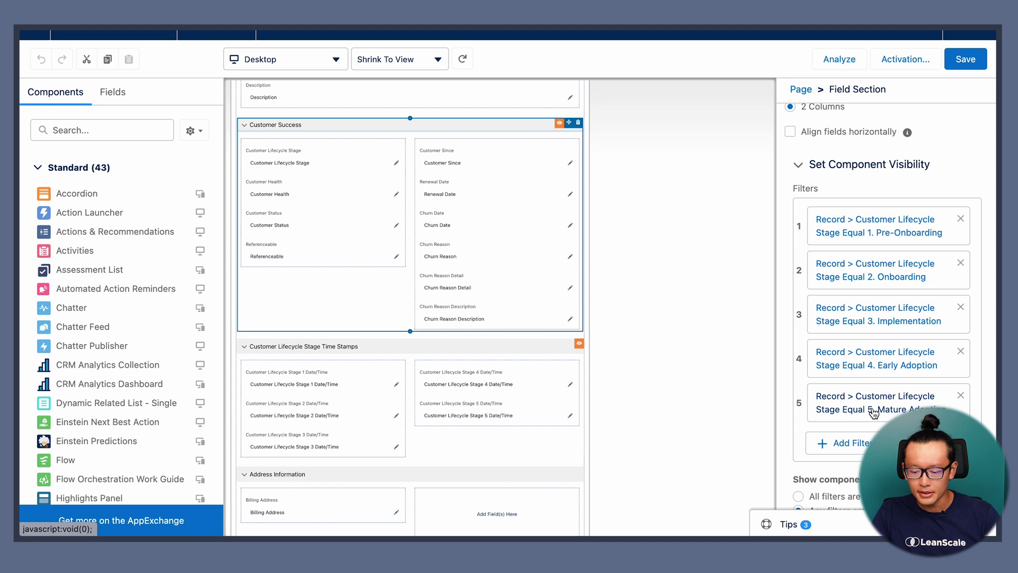
scroll(855, 408, "down", 1)
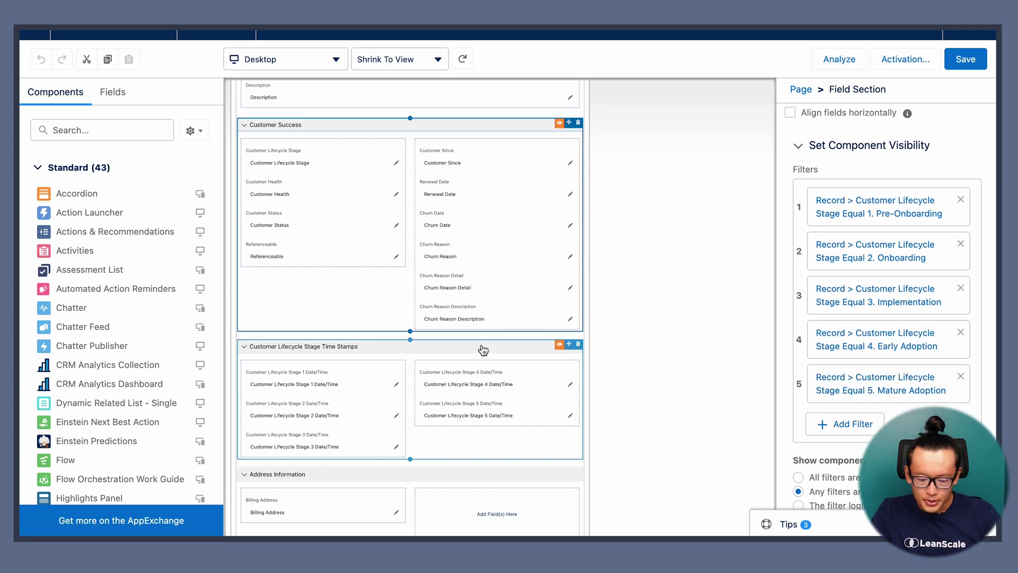
left_click(848, 423)
Step: Add a Type Equal Customer visibility filter to the Customer Success section
left_click(680, 413)
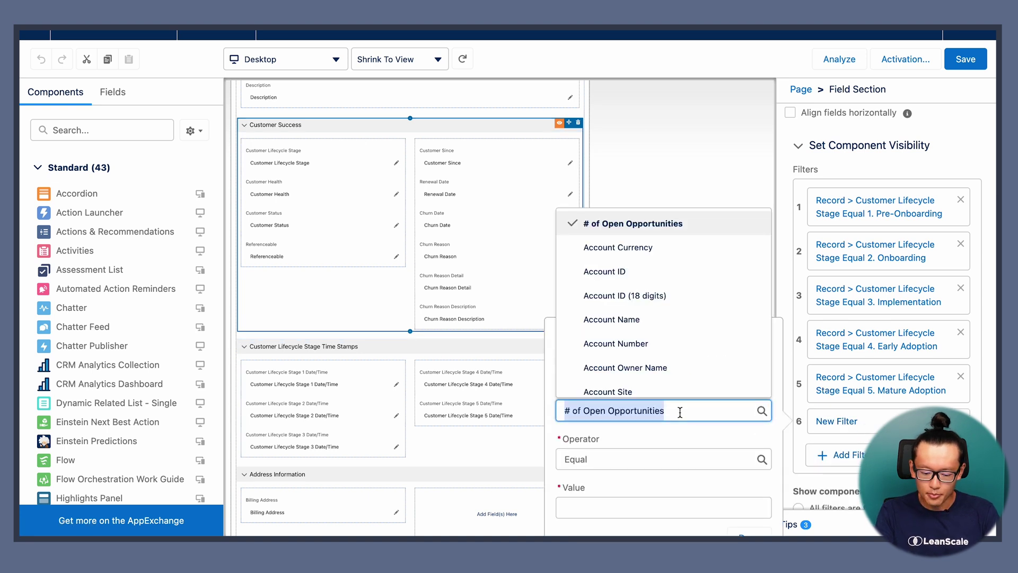
type("customer")
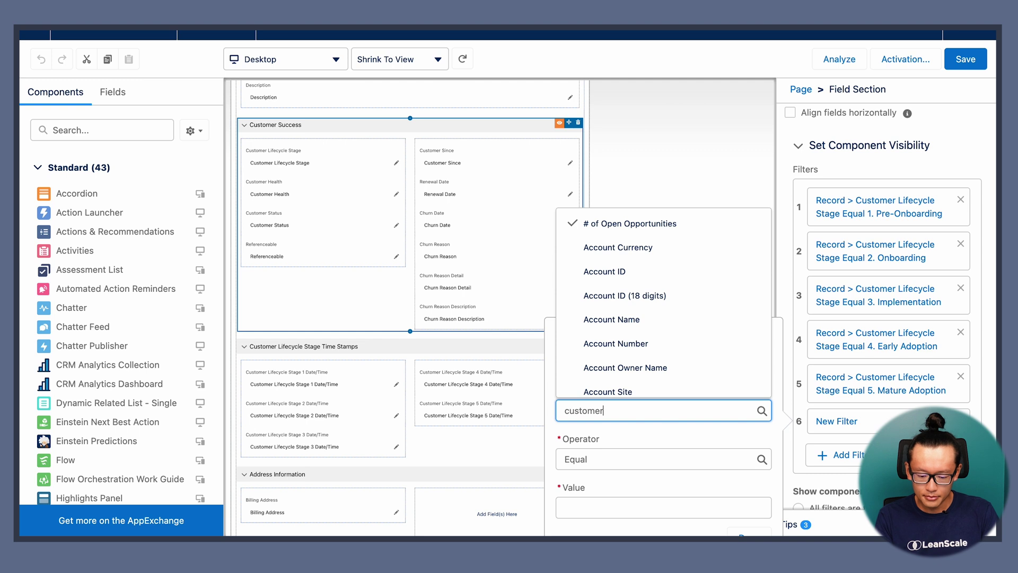
key("BackSpace")
key("BackSpace")
key("BackSpace")
key("BackSpace")
key("BackSpace")
key("BackSpace")
key("BackSpace")
key("BackSpace")
type("type")
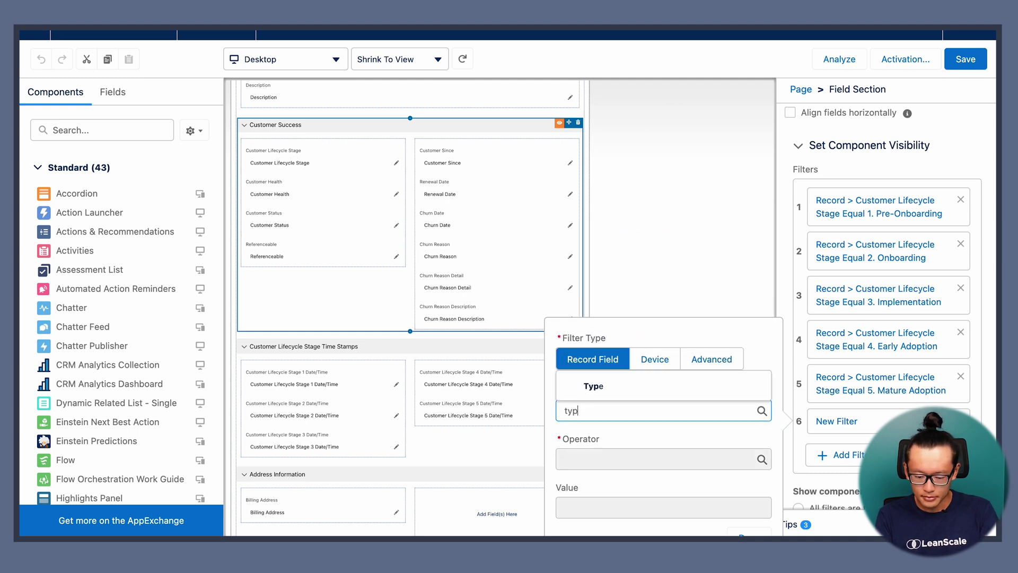
left_click(645, 364)
type("Analyst")
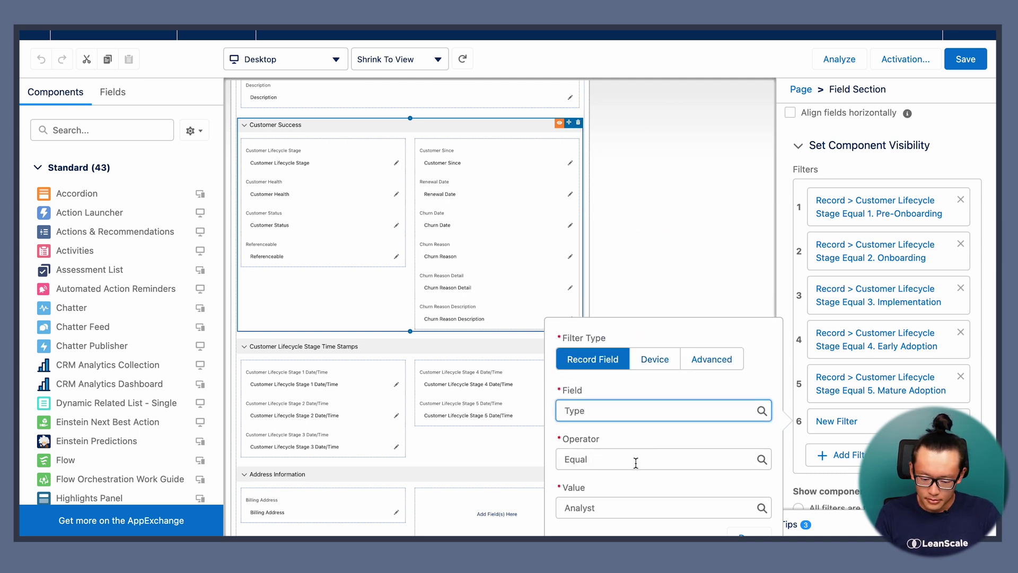
left_click(610, 466)
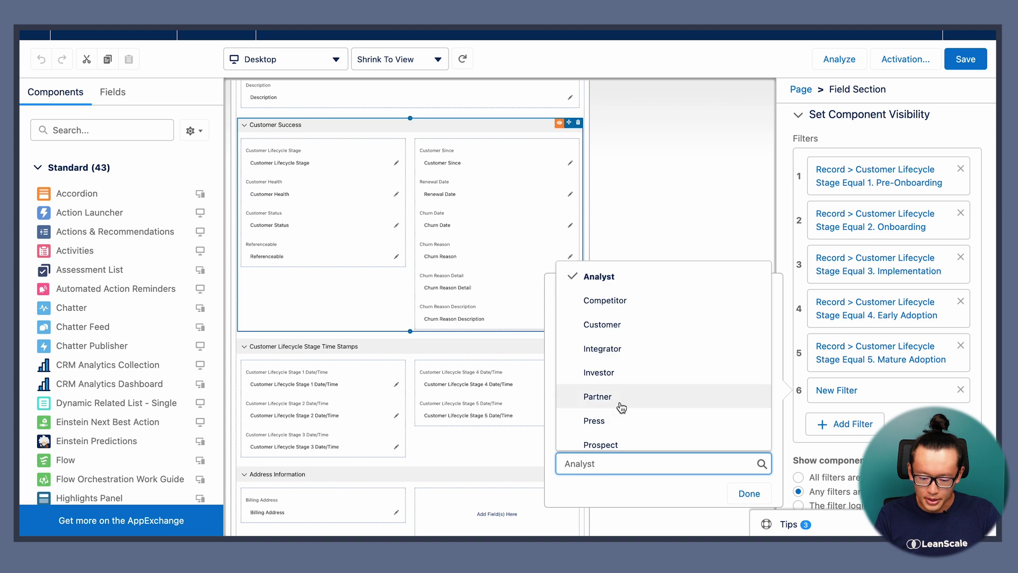
left_click(620, 326)
left_click(749, 493)
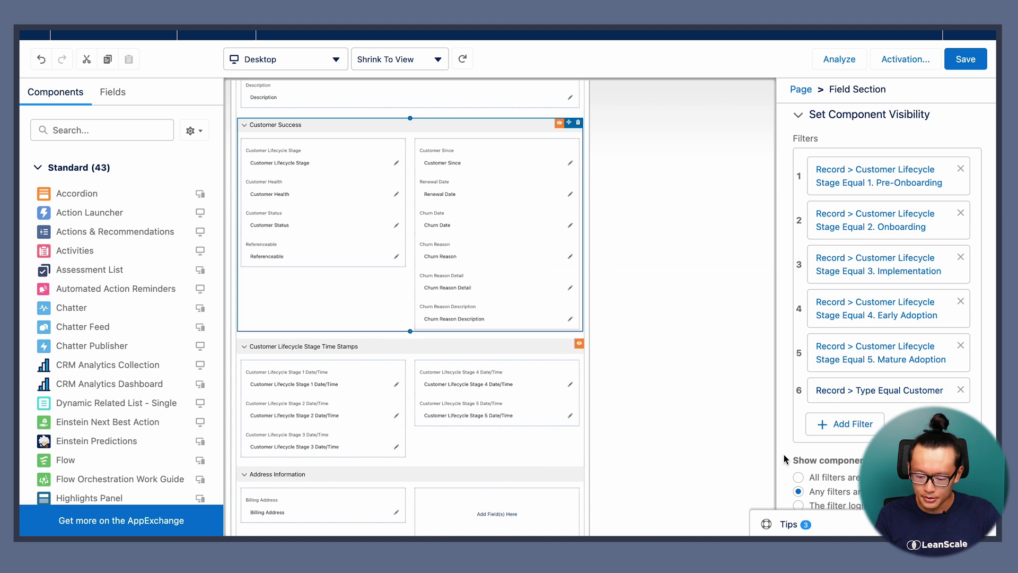
Step: Add a Type Equal Churned filter, save the page, and select the Time Stamps section
left_click(841, 425)
left_click(661, 392)
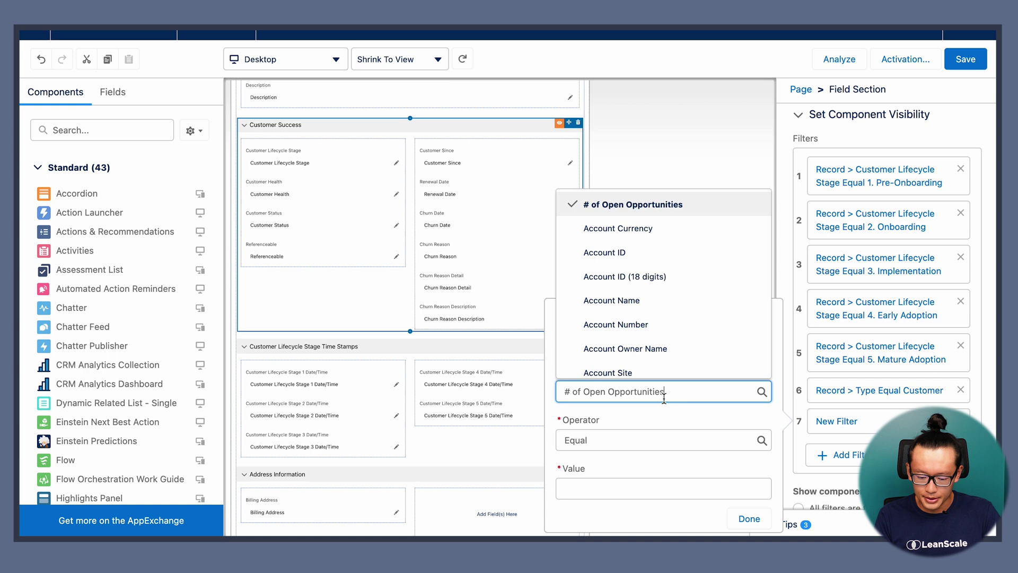
type("Type")
left_click(636, 366)
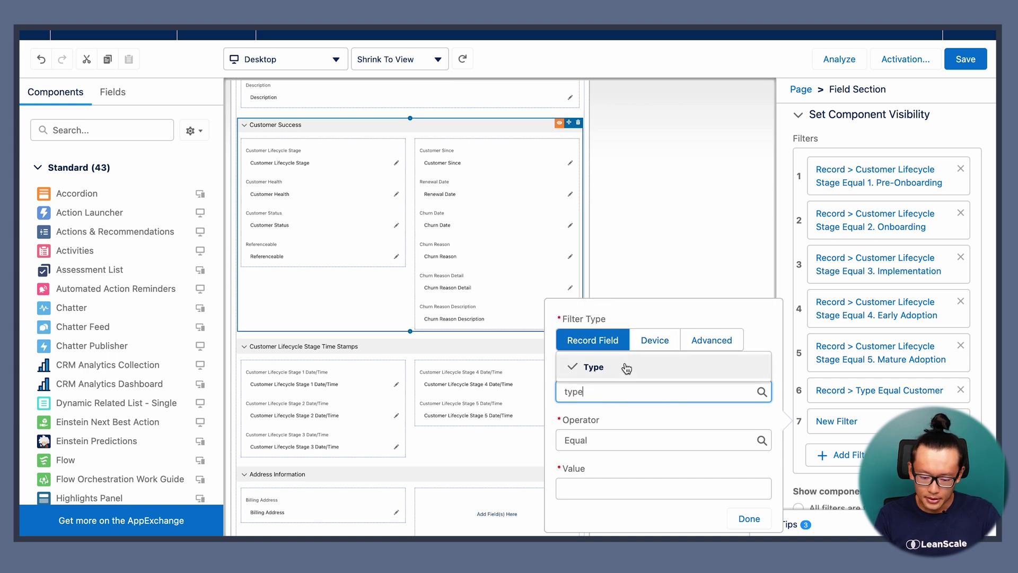
scroll(618, 377, "down", 1)
left_click(616, 462)
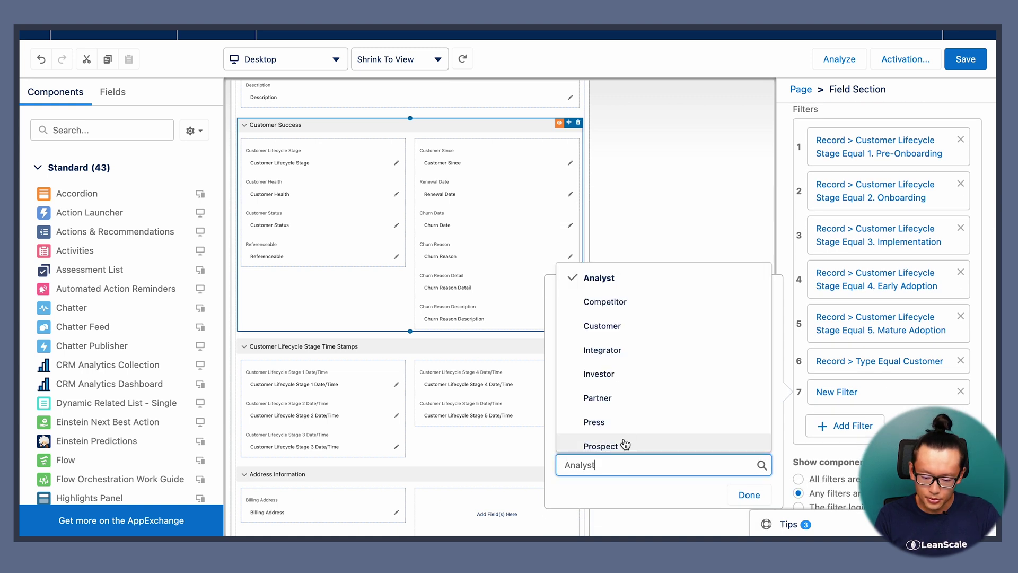
scroll(628, 440, "down", 2)
left_click(600, 436)
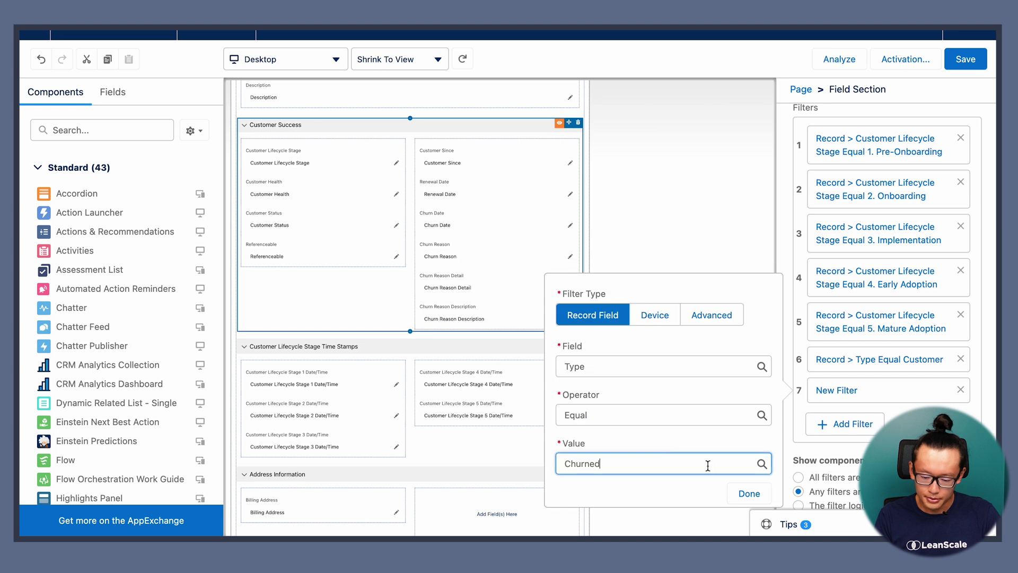
left_click(749, 493)
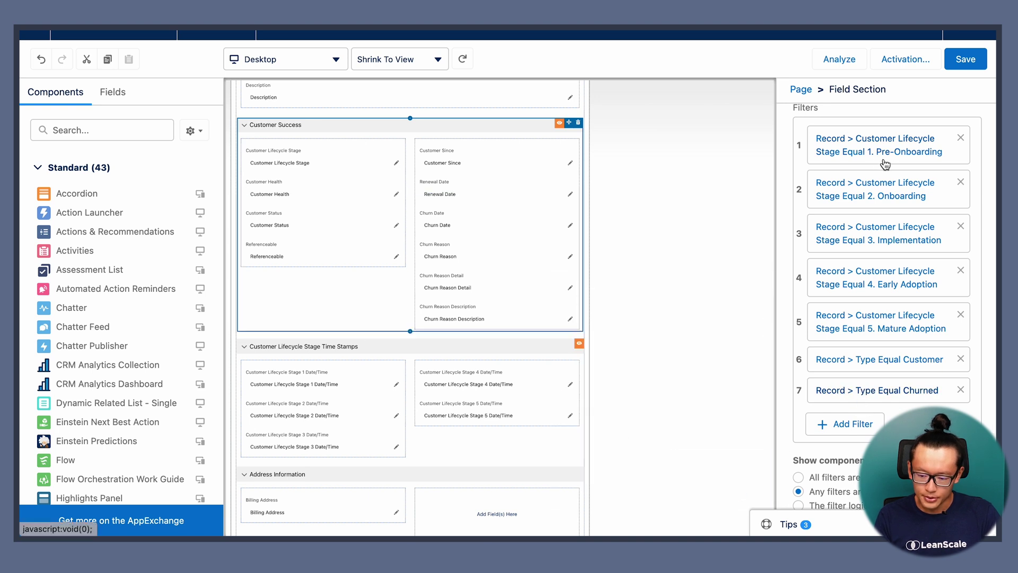
left_click(966, 59)
left_click(425, 348)
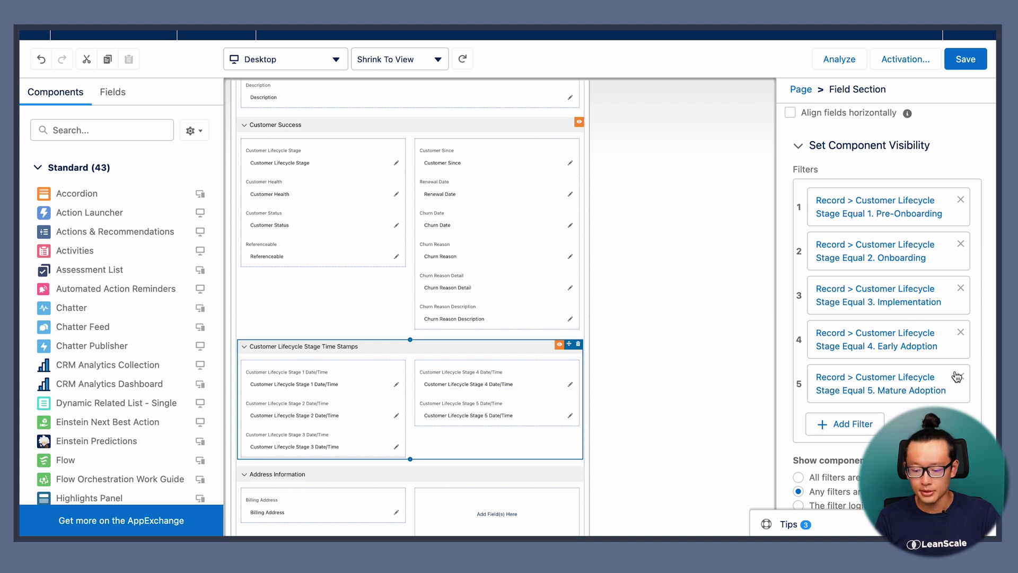
Step: Add a Type Equal Customer visibility filter to the Time Stamps section
left_click(851, 429)
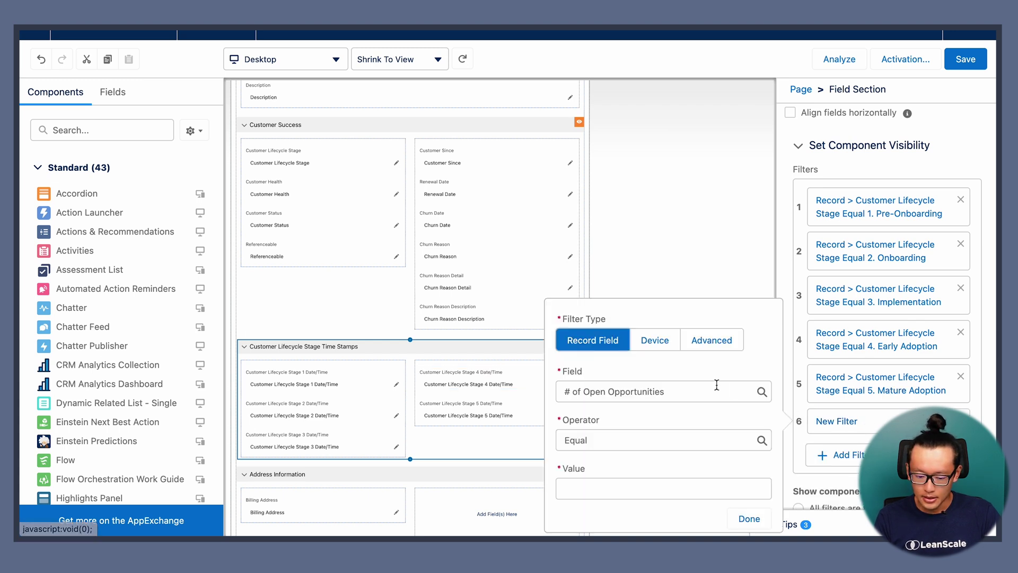
left_click(685, 391)
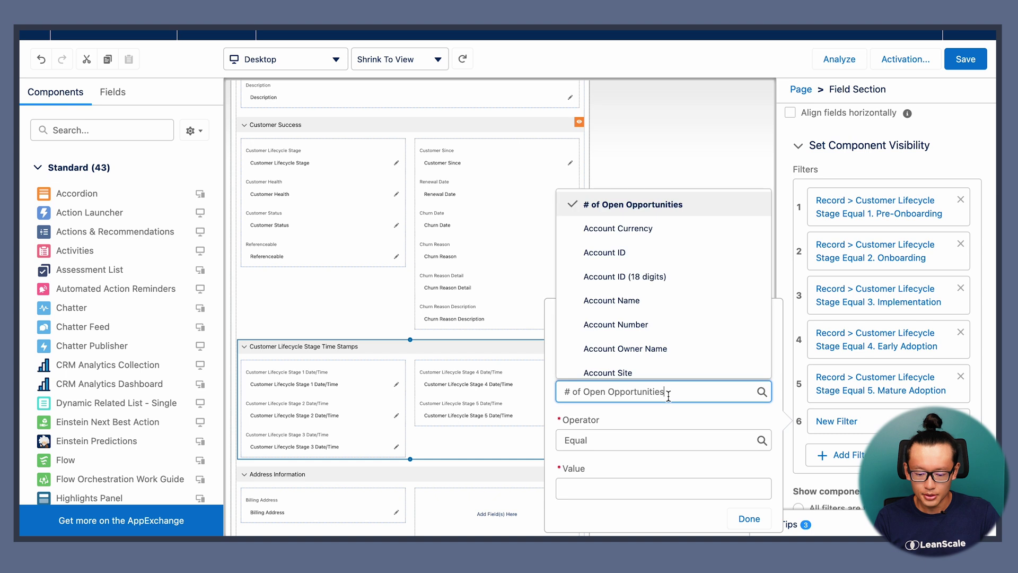
type("type")
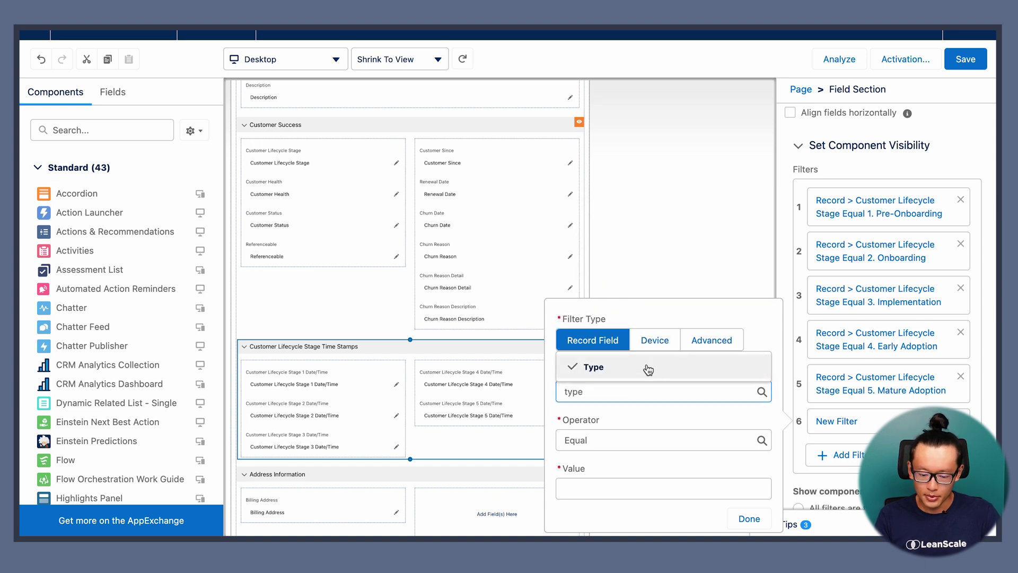
left_click(610, 367)
left_click(634, 489)
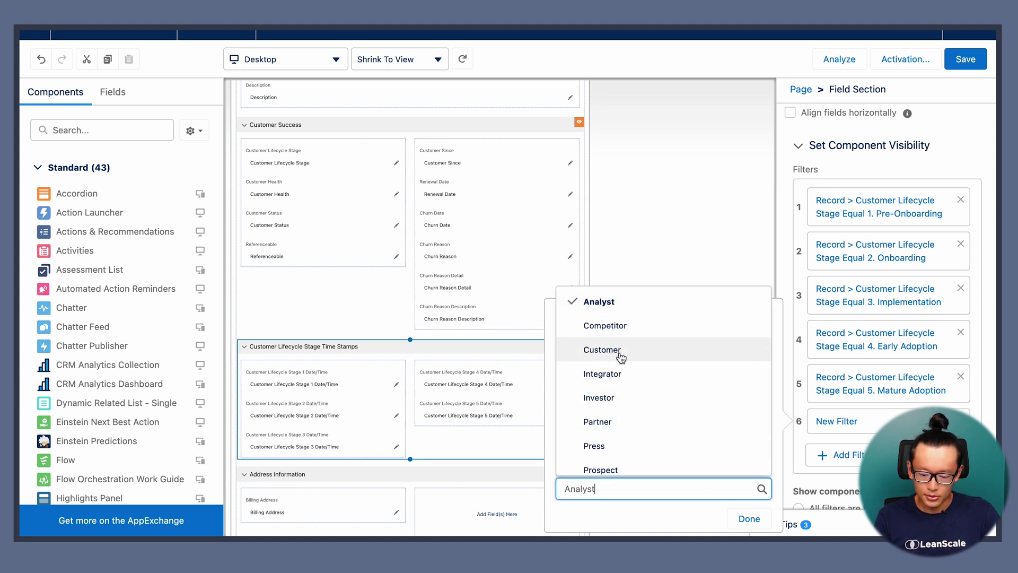
left_click(620, 355)
left_click(745, 518)
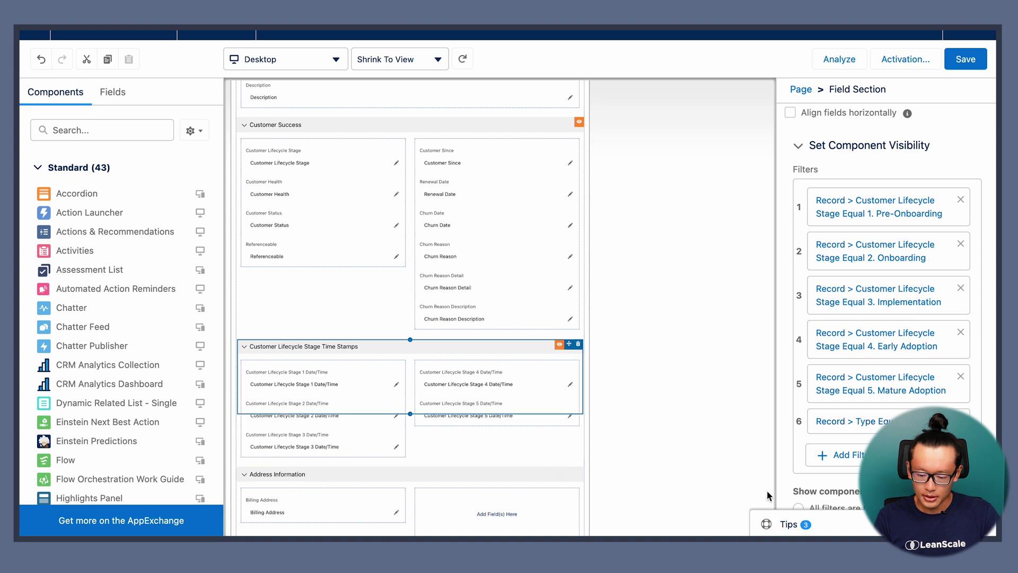
Step: Add a seventh Time Stamps filter: Type Equal Churned
left_click(844, 454)
left_click(629, 392)
triple_click(630, 392)
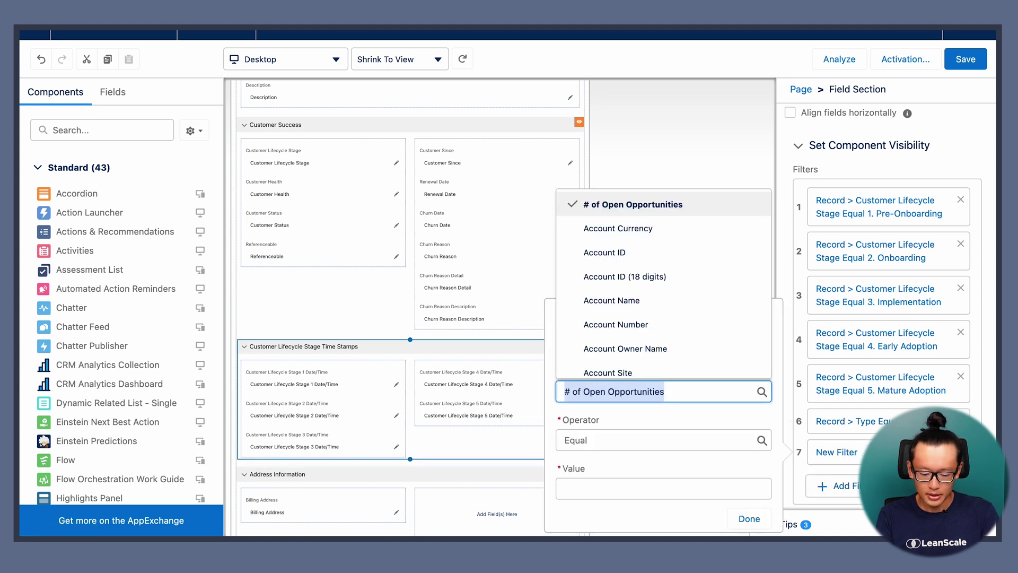
type("type")
left_click(631, 367)
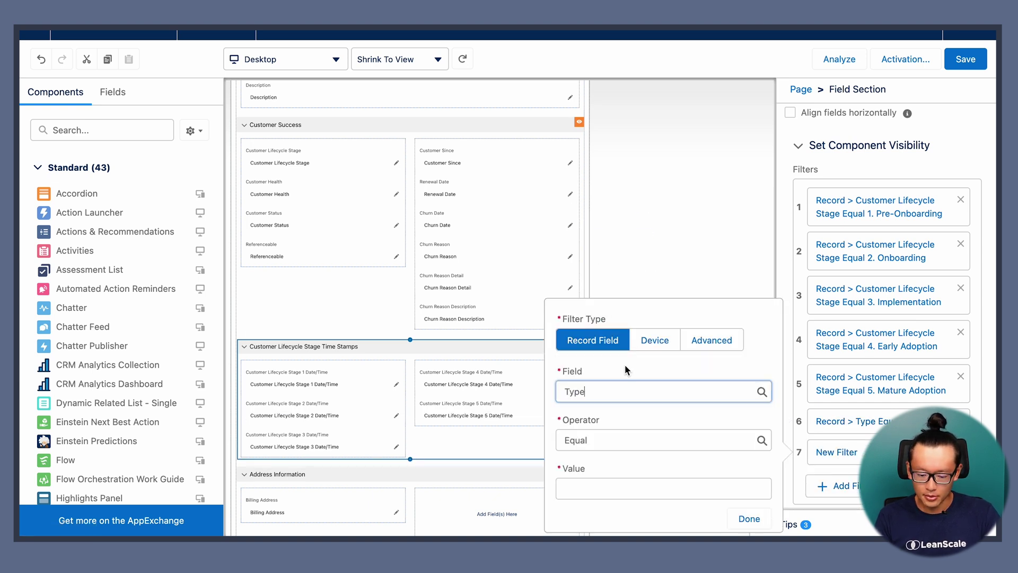
left_click(616, 488)
scroll(629, 454, "down", 3)
left_click(594, 434)
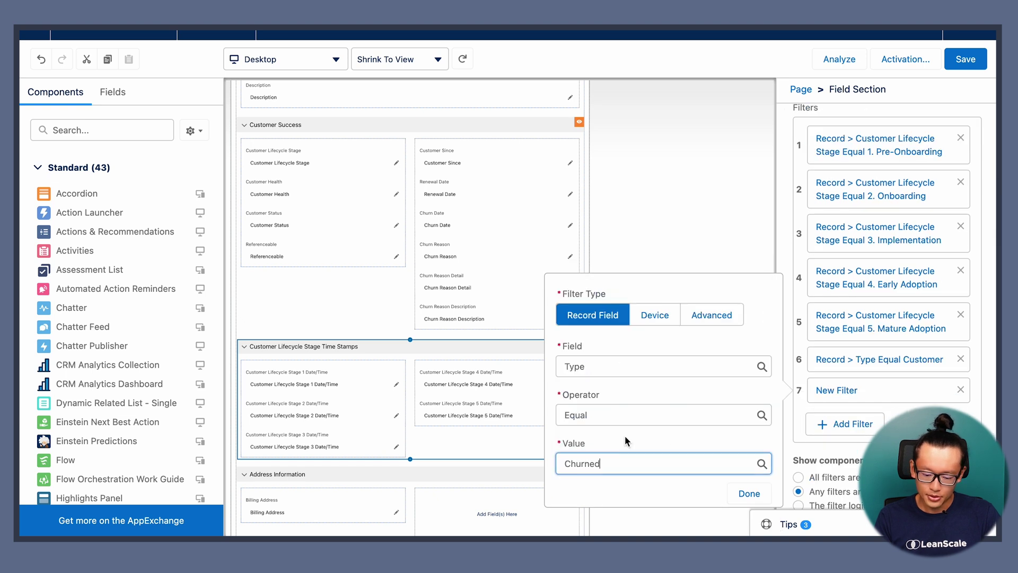
left_click(747, 491)
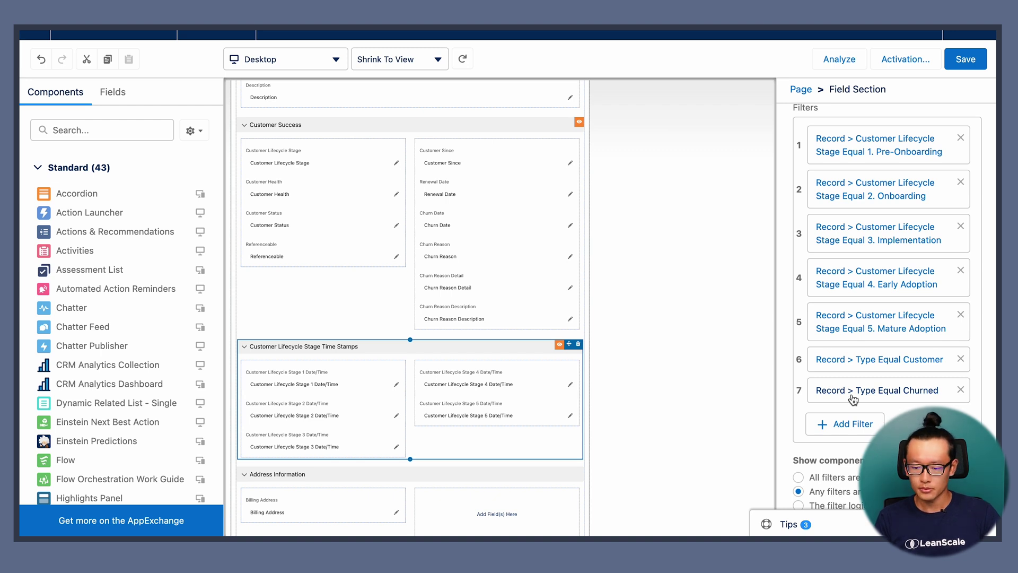
Step: Save the Account Record Page with the new Time Stamps visibility filters
scroll(636, 255, "up", 7)
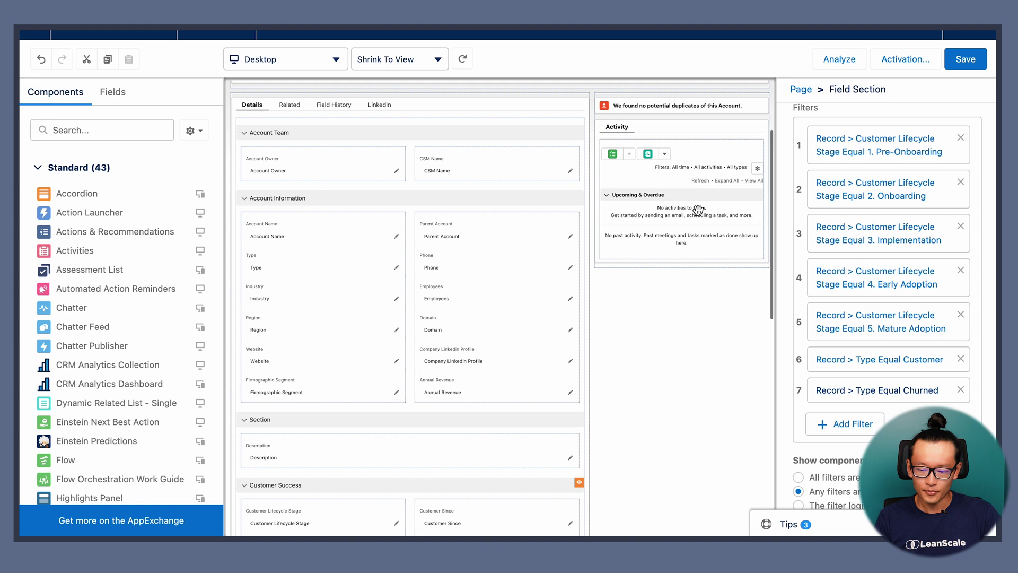
left_click(966, 63)
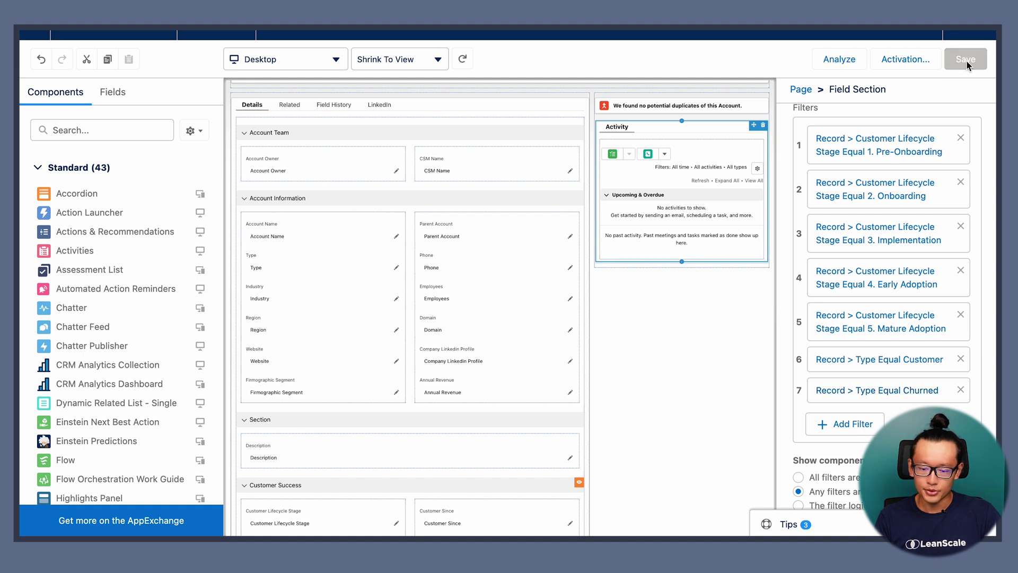